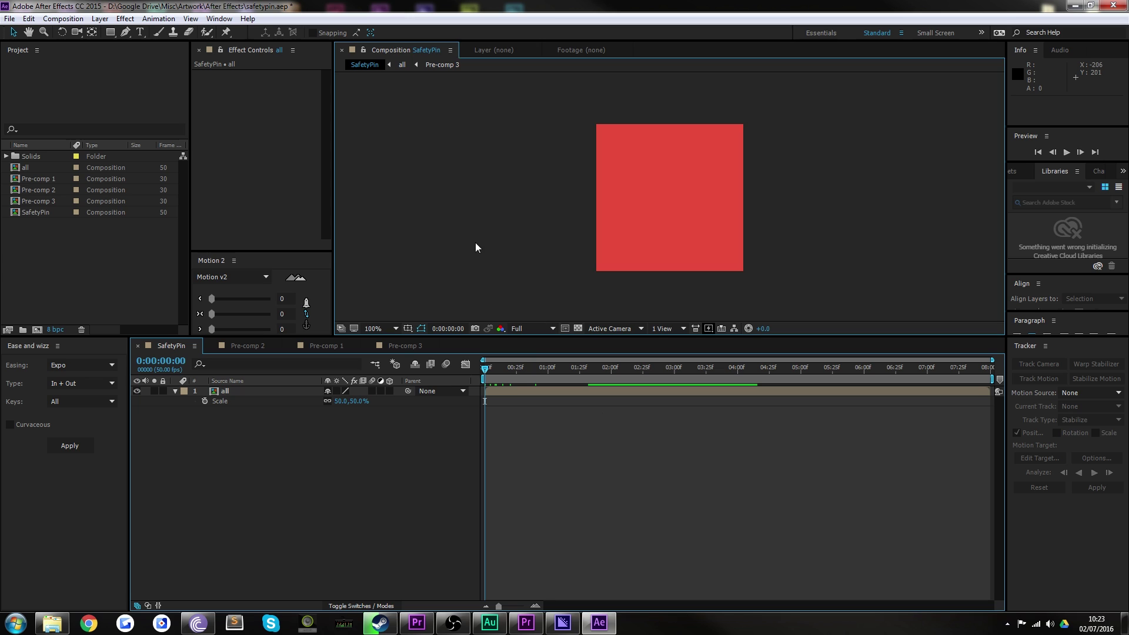
Scrub and preview the SafetyPin animation, parking the playhead at 4:14
drag(497, 368, 523, 377)
key(space)
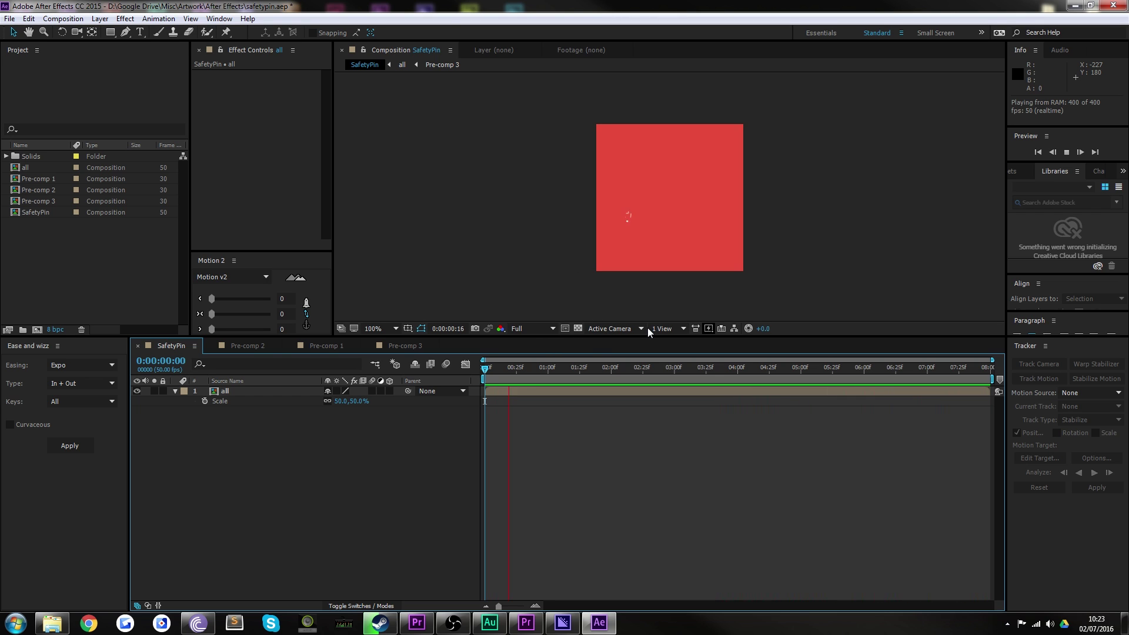
click(614, 370)
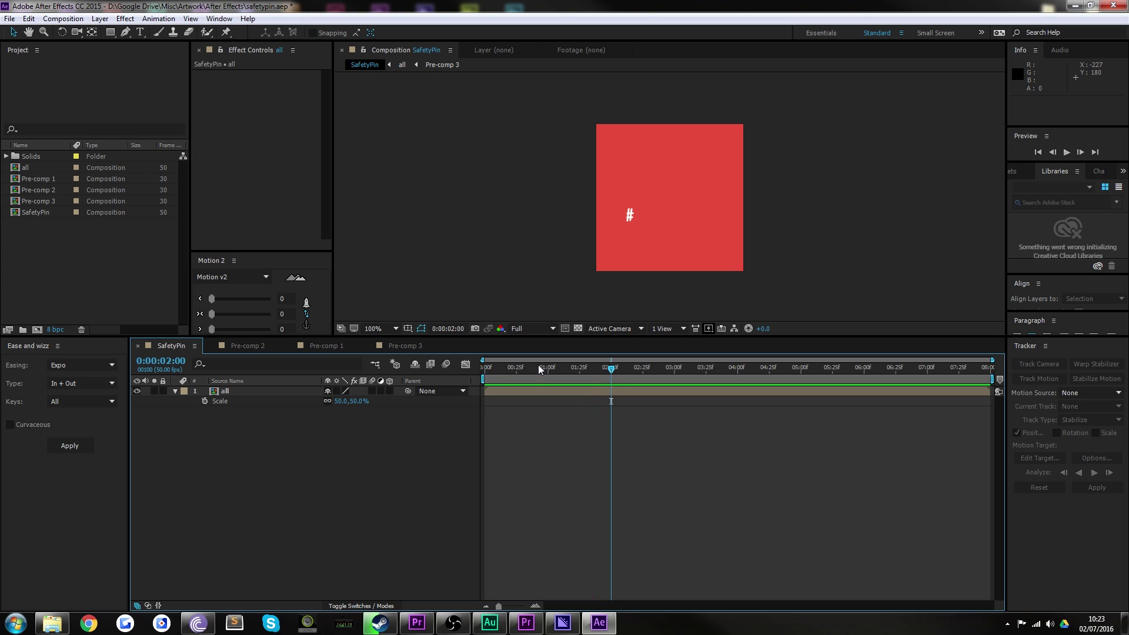
drag(540, 369, 756, 384)
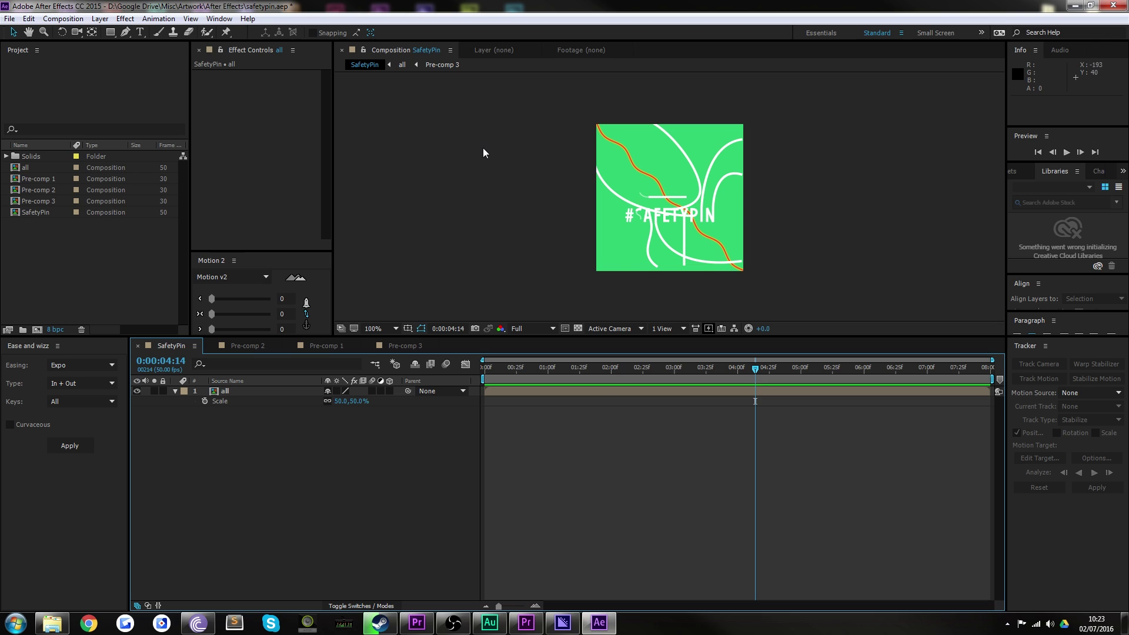
click(634, 175)
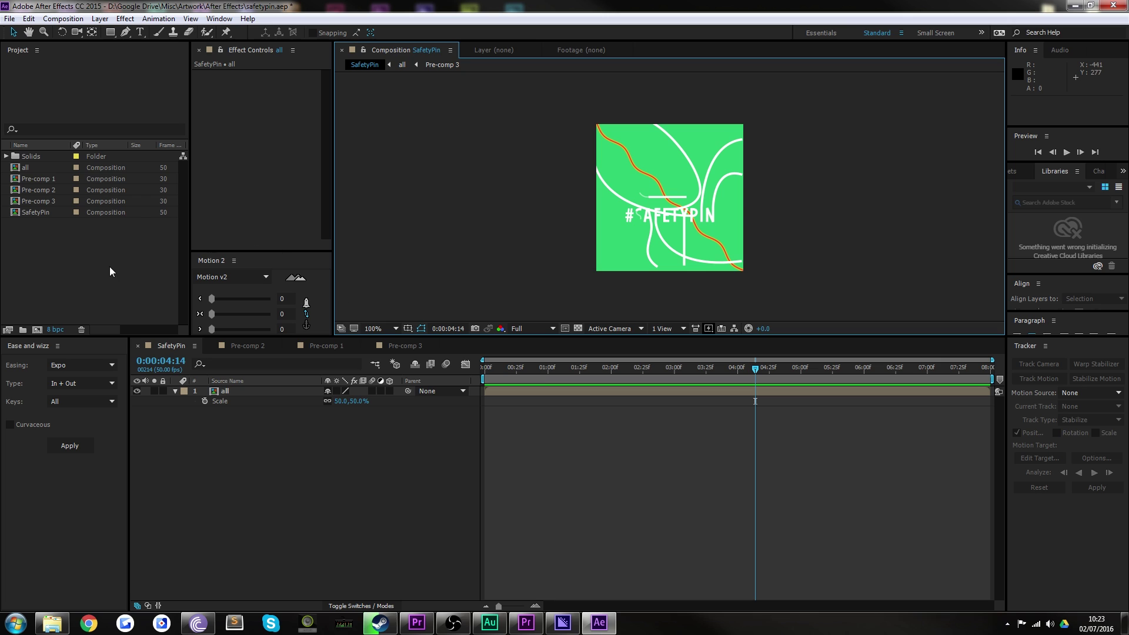
Select the 250x250 SafetyPin composition and bring Media Encoder to the front
click(29, 169)
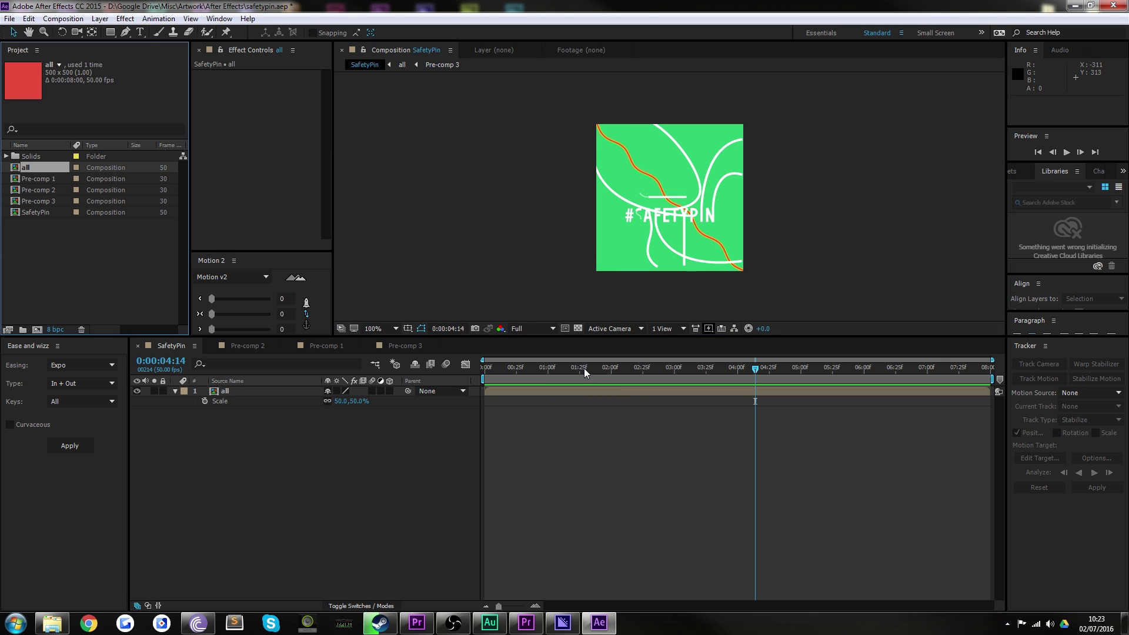
click(675, 368)
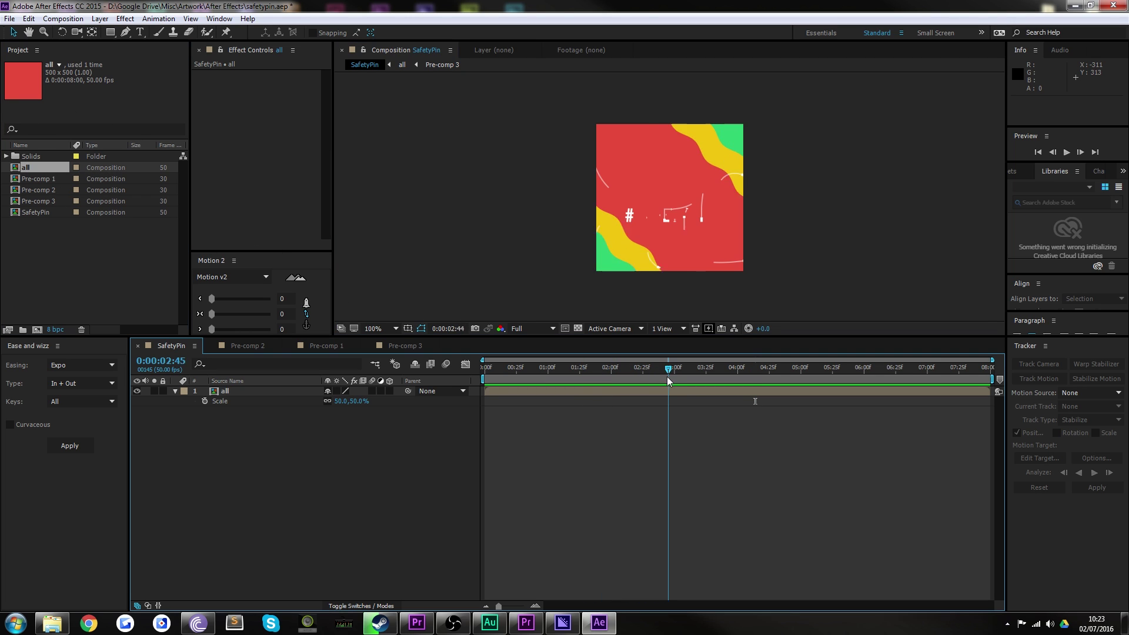
click(26, 214)
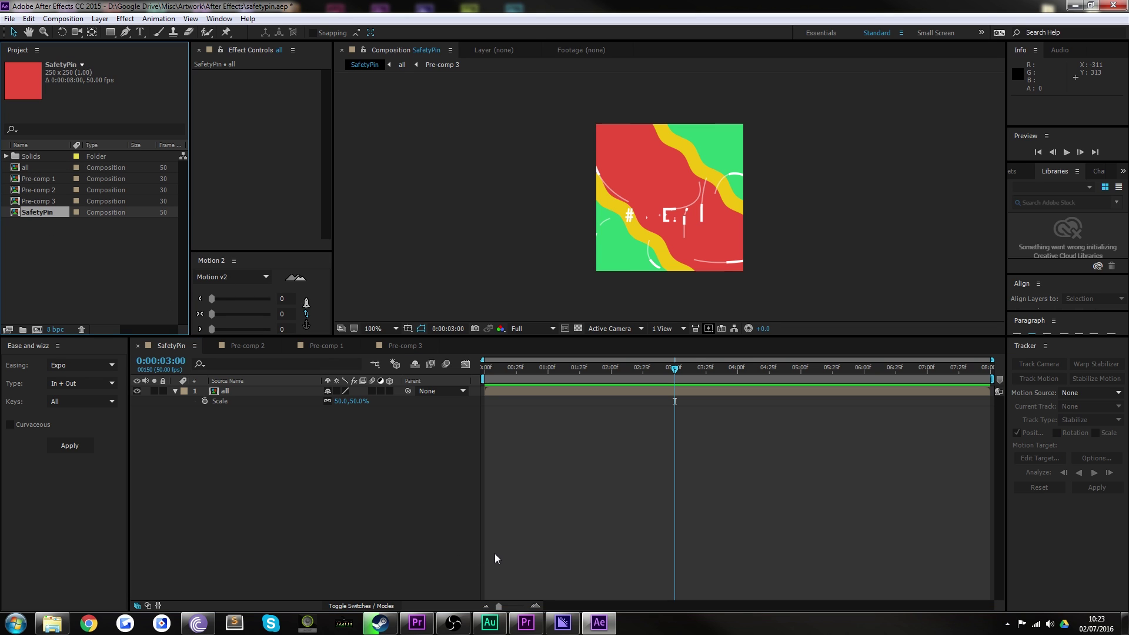
click(565, 621)
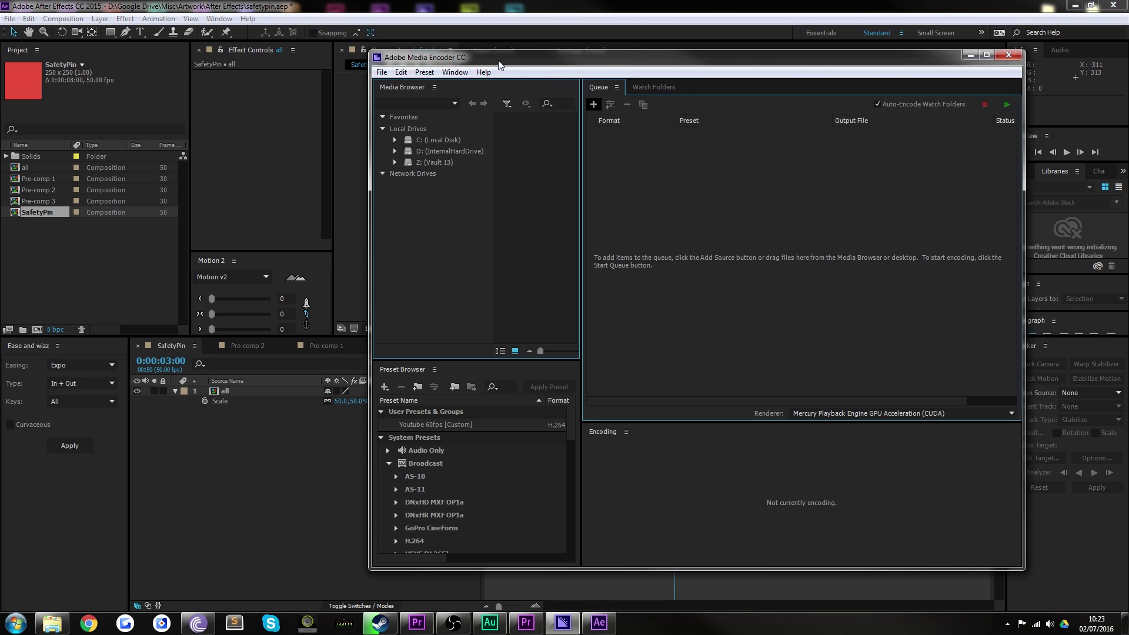
Snap After Effects to the left half, drag SafetyPin into Media Encoder's queue, then maximize the encoder
click(26, 214)
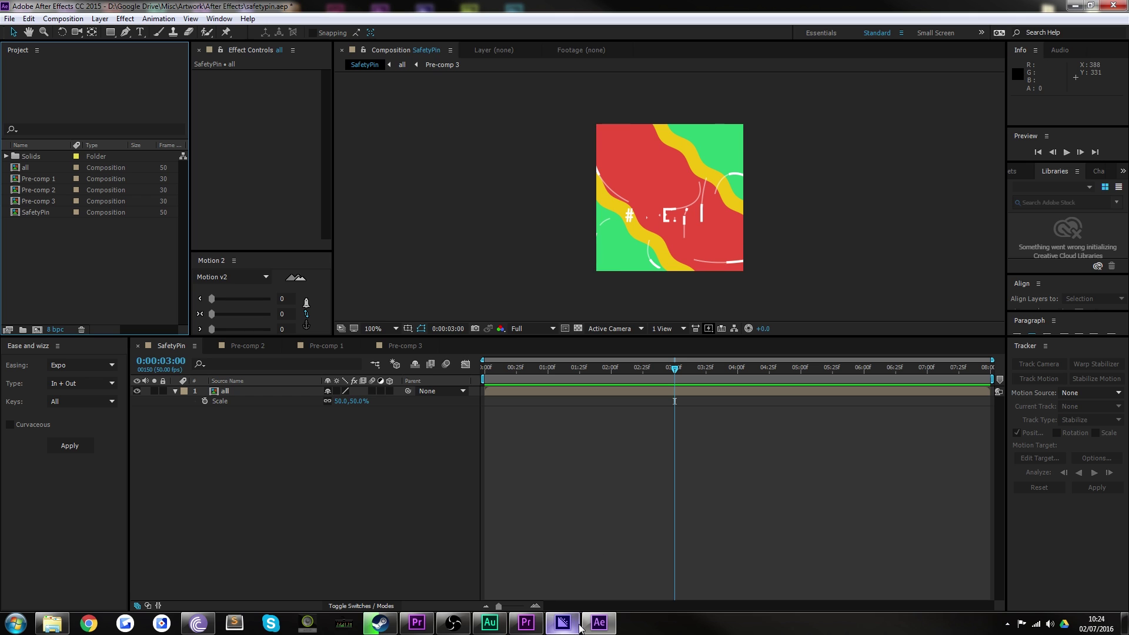
double_click(575, 6)
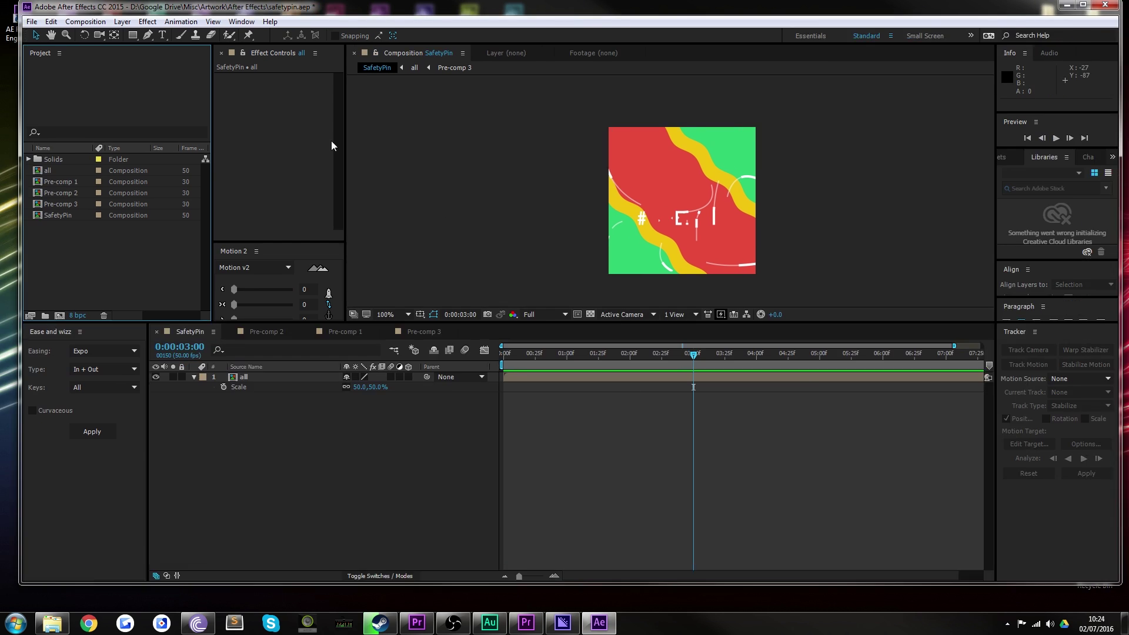
key(super+Left)
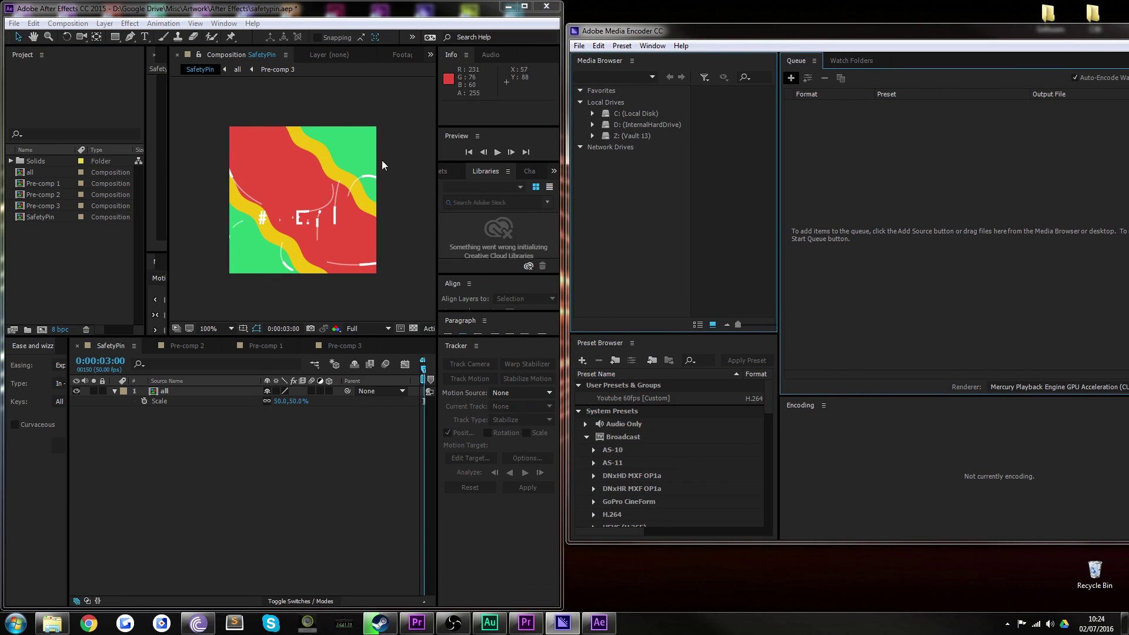
drag(40, 218, 835, 207)
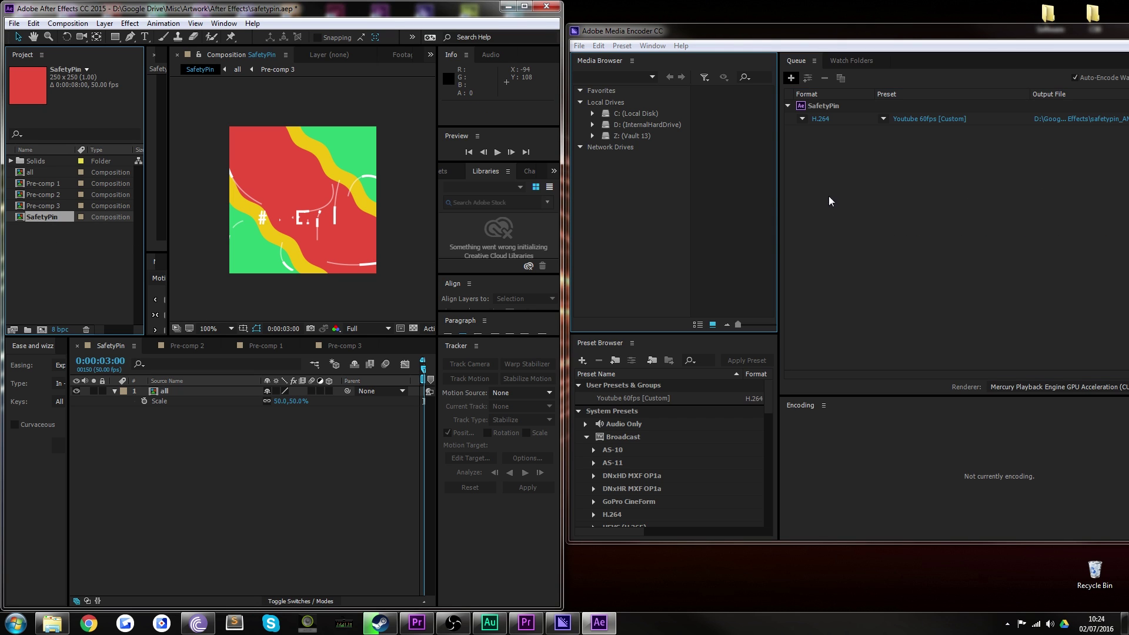
drag(734, 32, 505, 75)
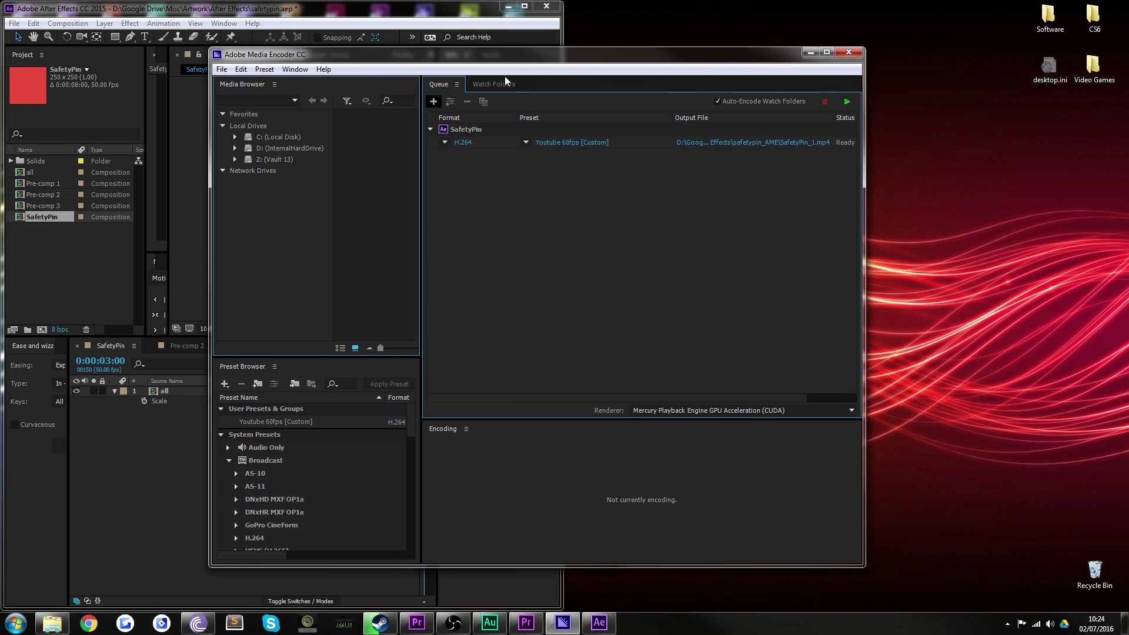
click(826, 52)
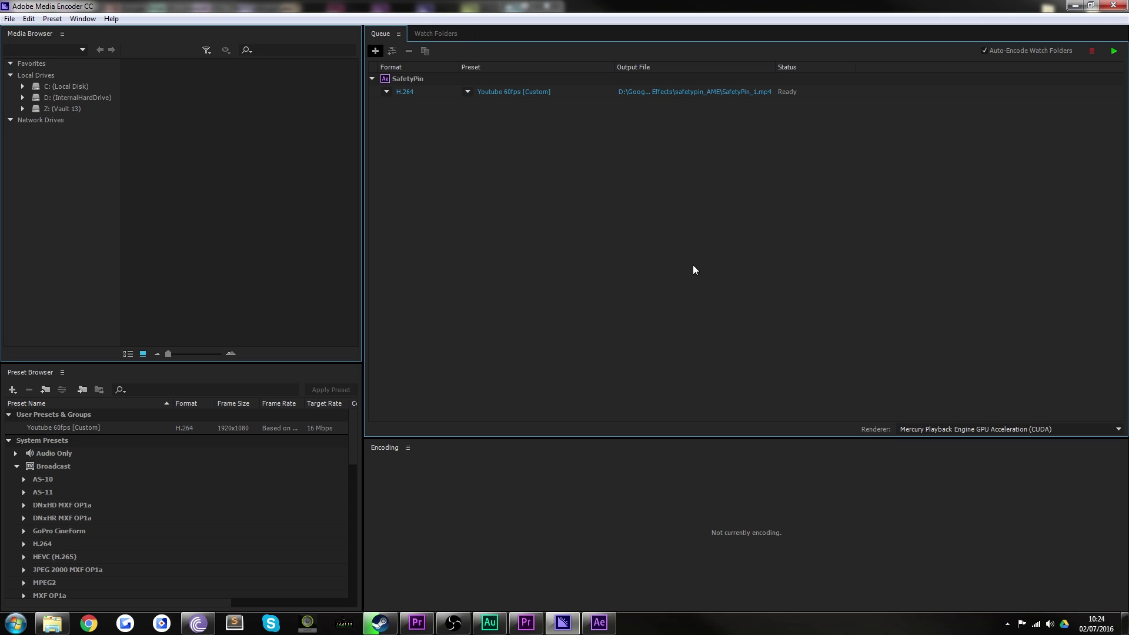
Open Export Settings for the SafetyPin job from its H.264 format link
mouse_move(499, 99)
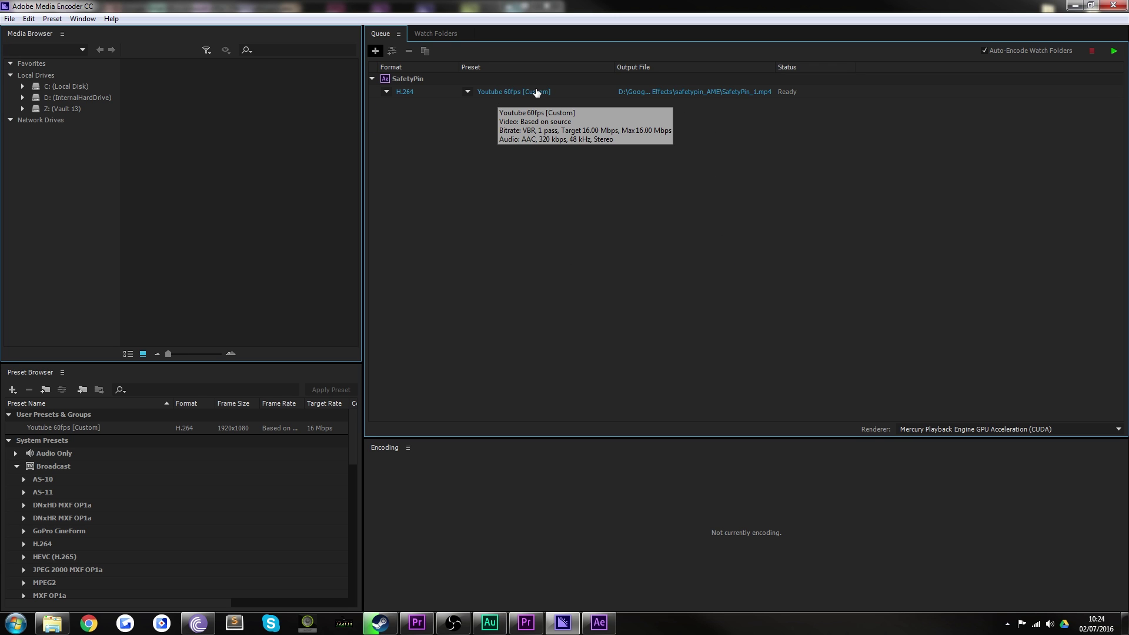
click(401, 93)
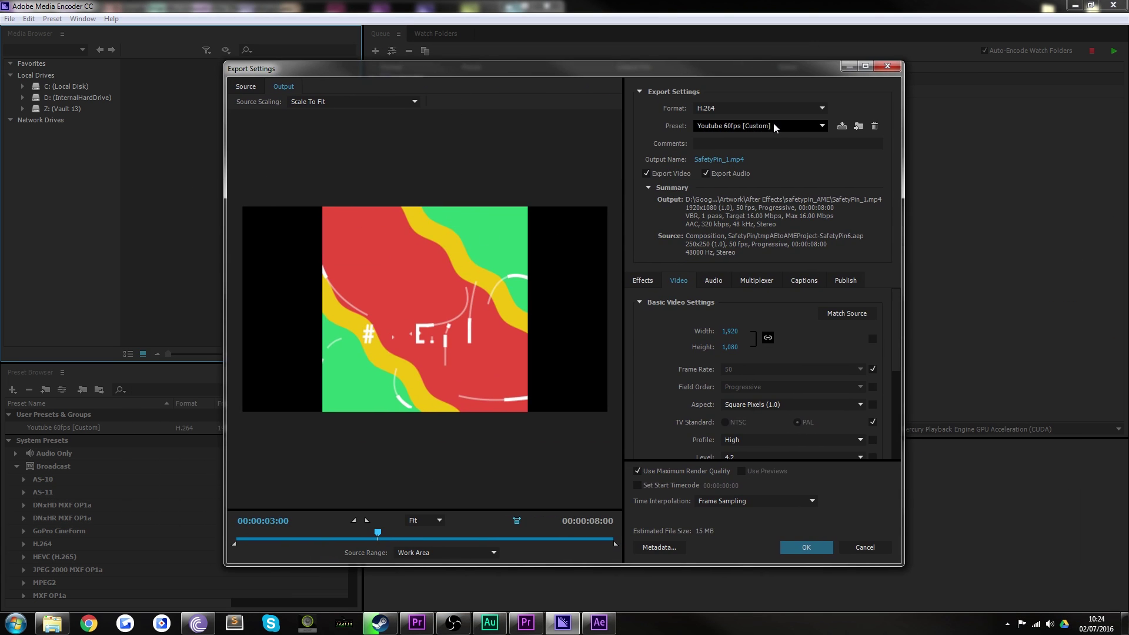
Switch the SafetyPin export format to Animated GIF and confirm the SafetyPin_1.gif output name
click(819, 110)
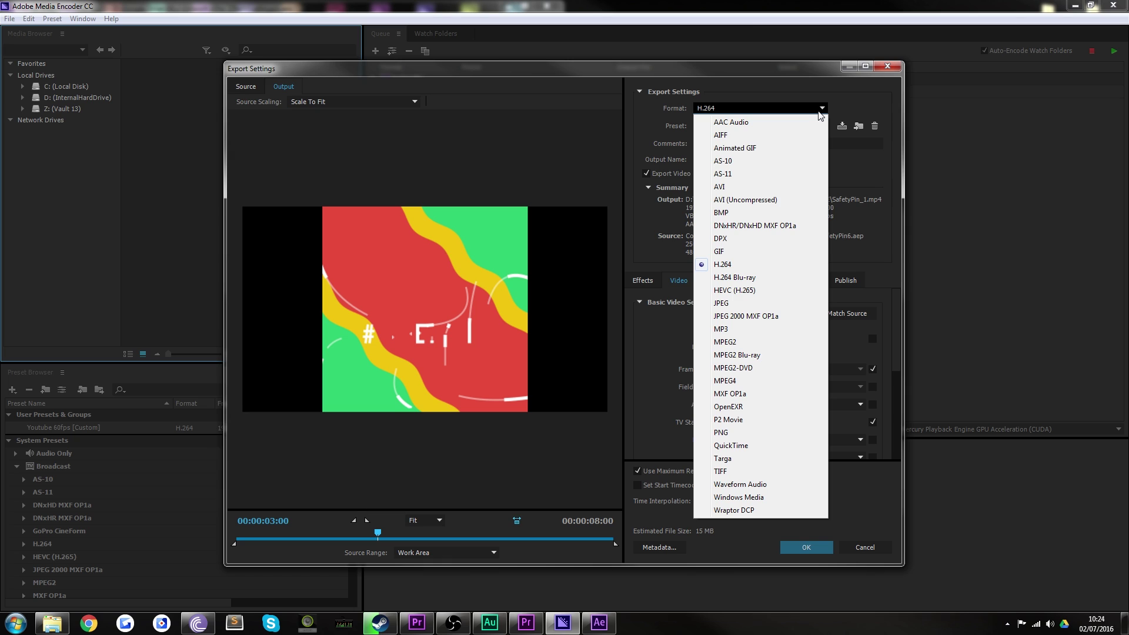
click(818, 147)
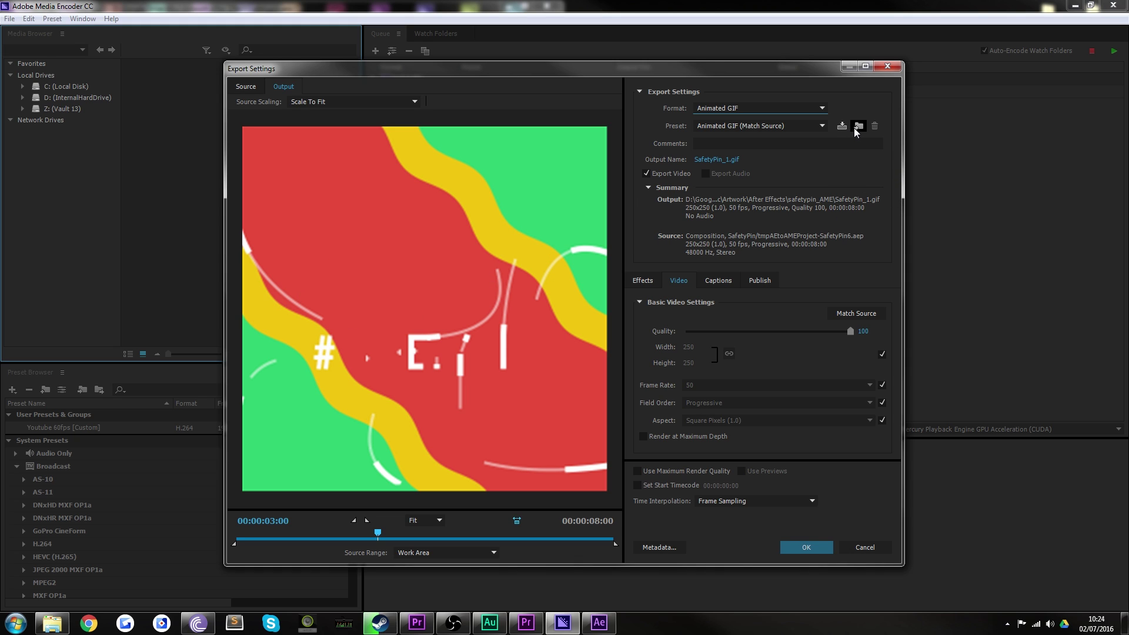
click(823, 126)
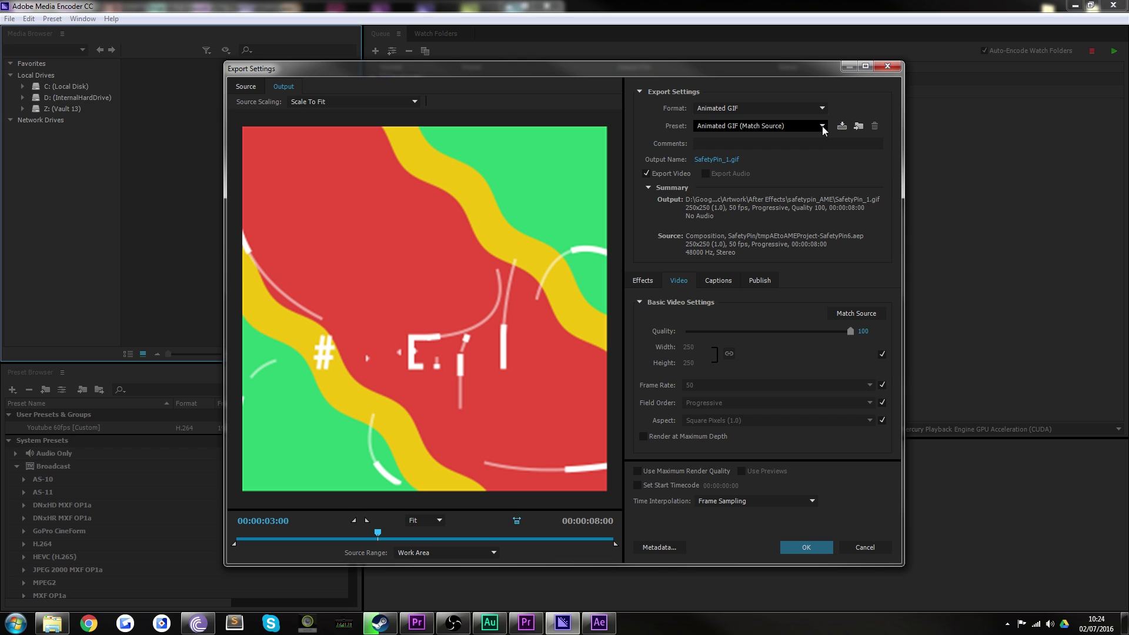
click(764, 141)
click(721, 159)
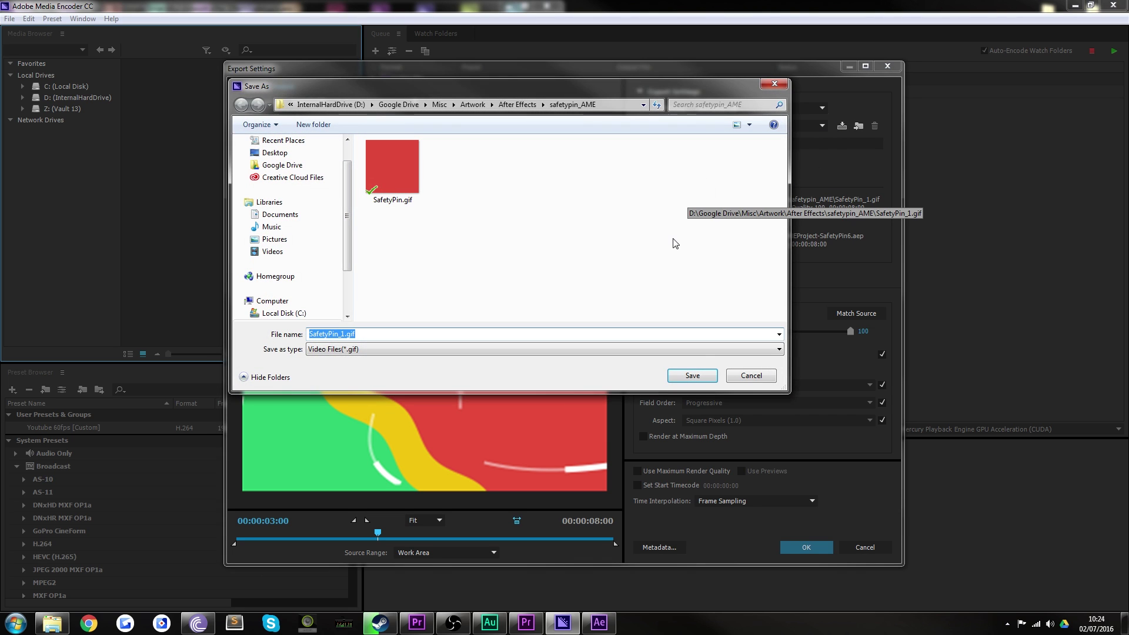
click(748, 360)
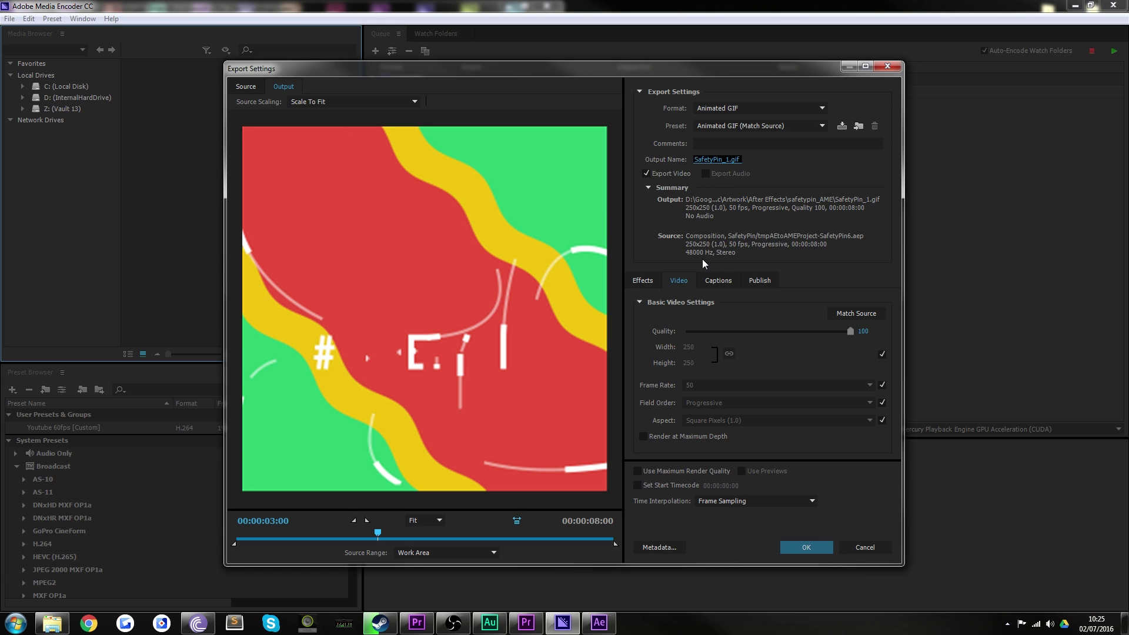
Toggle the width/height match box to make the preset Custom, then preview the #SAFETYPIN logo at 00:00:05:39
click(649, 281)
click(680, 282)
click(882, 354)
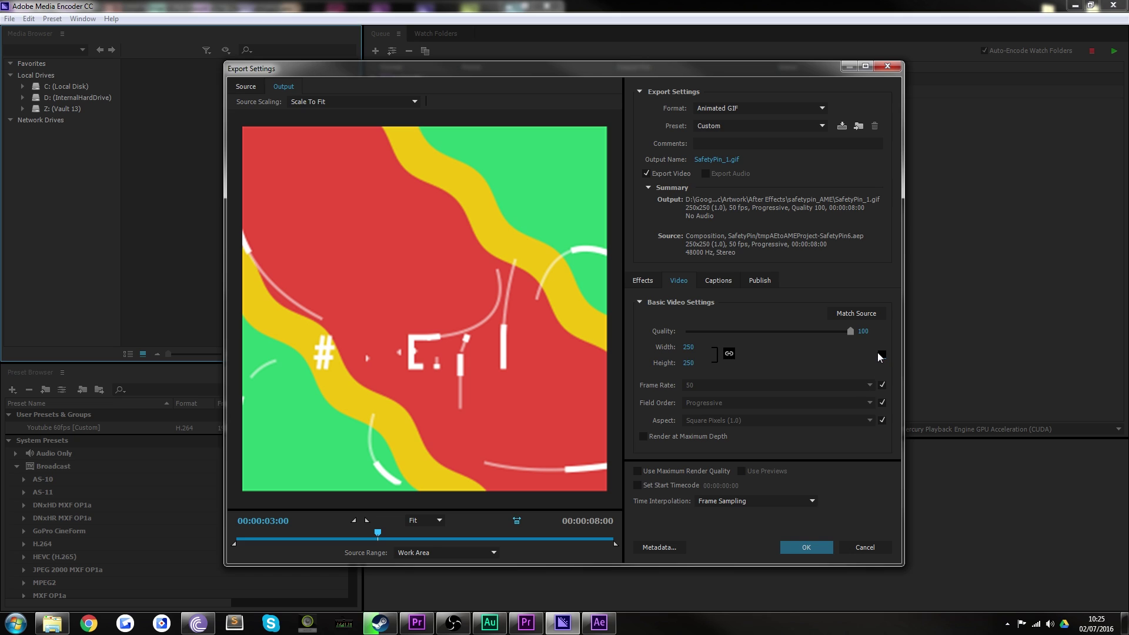
click(882, 354)
click(385, 534)
drag(385, 534, 509, 534)
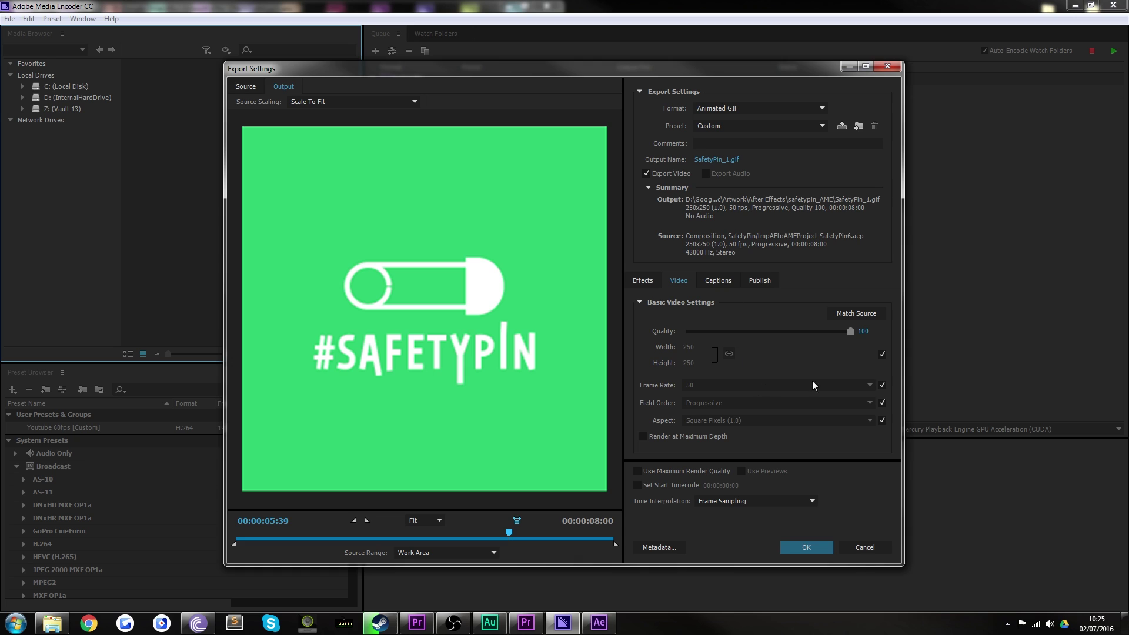
Set the frame rate to 25 fps, unlock the Progressive field order, and decline the audio-devices alert
click(882, 384)
click(869, 386)
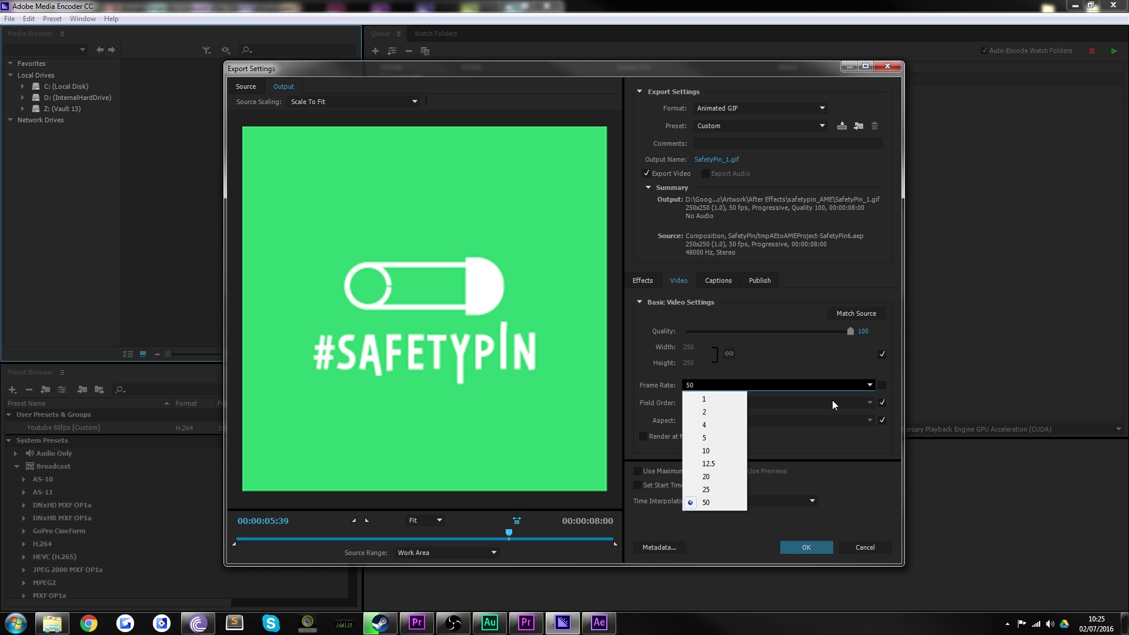
click(709, 492)
click(697, 389)
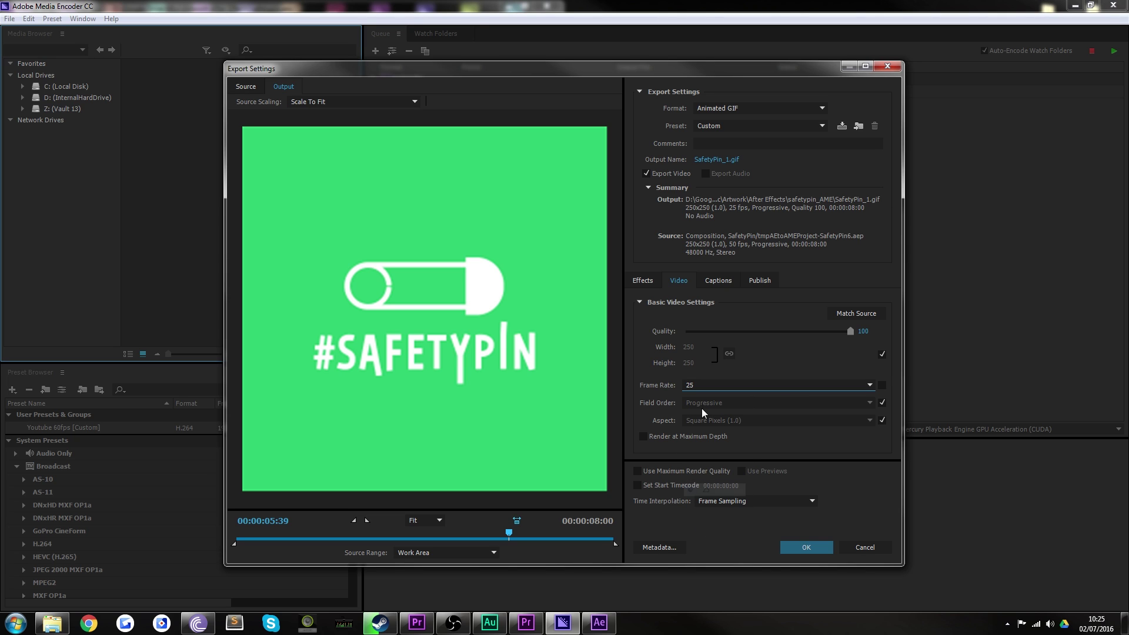
click(706, 489)
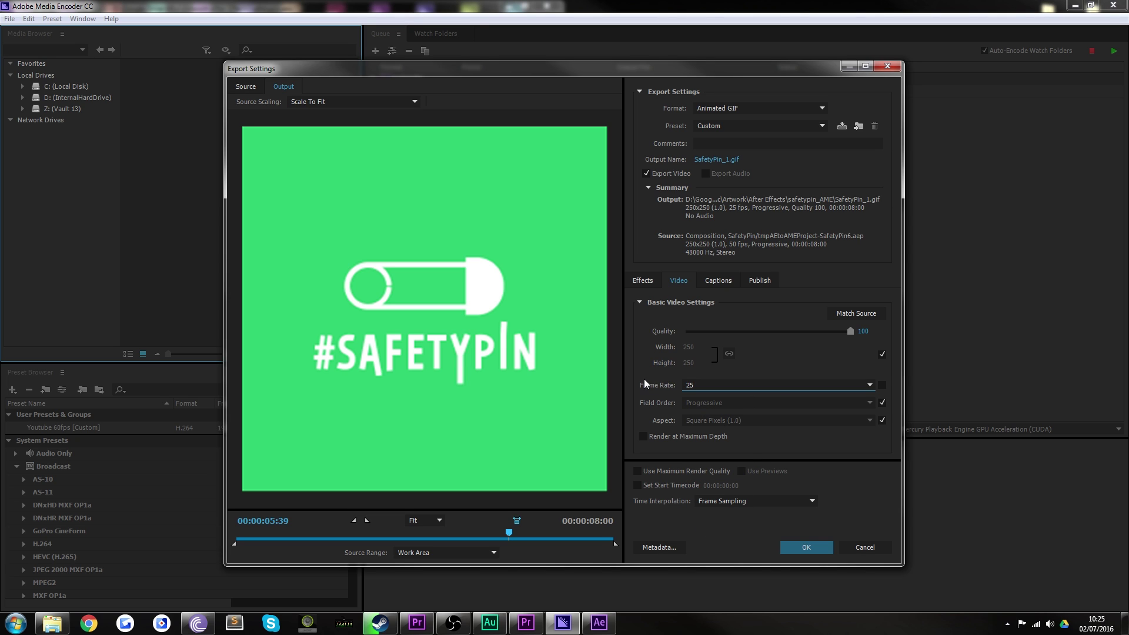
click(882, 403)
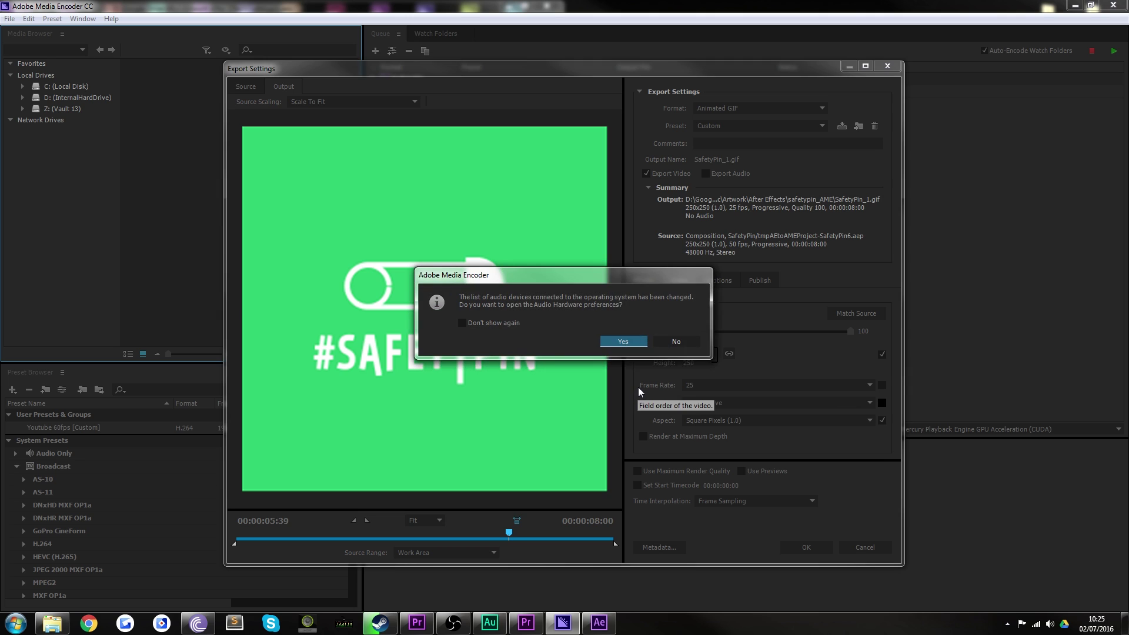
click(658, 341)
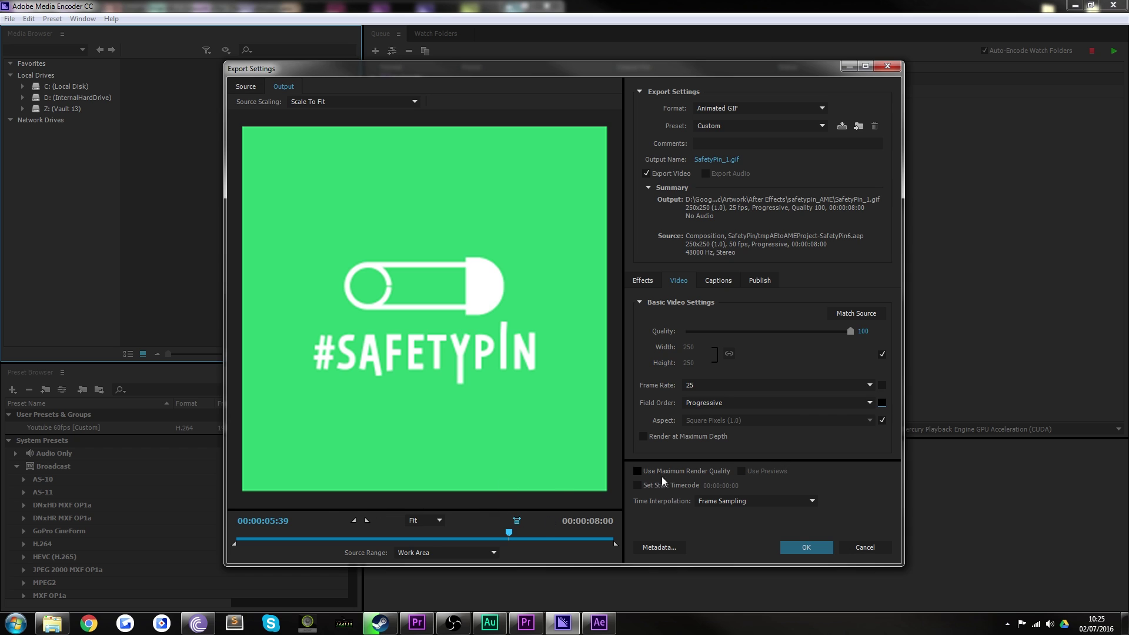
drag(507, 533, 441, 537)
click(831, 400)
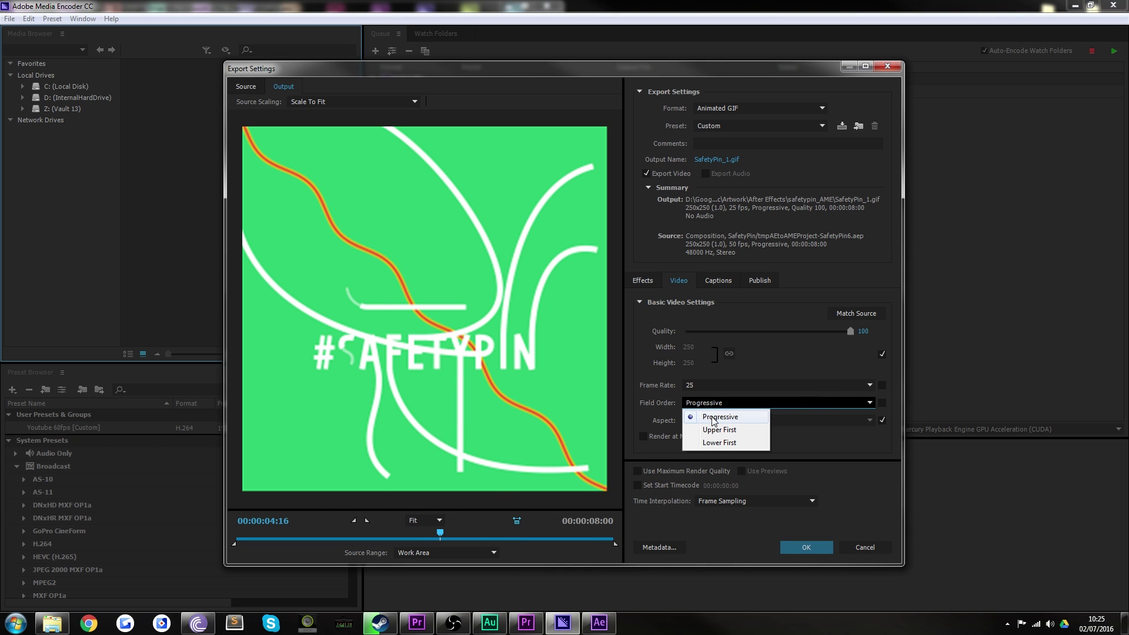
click(710, 432)
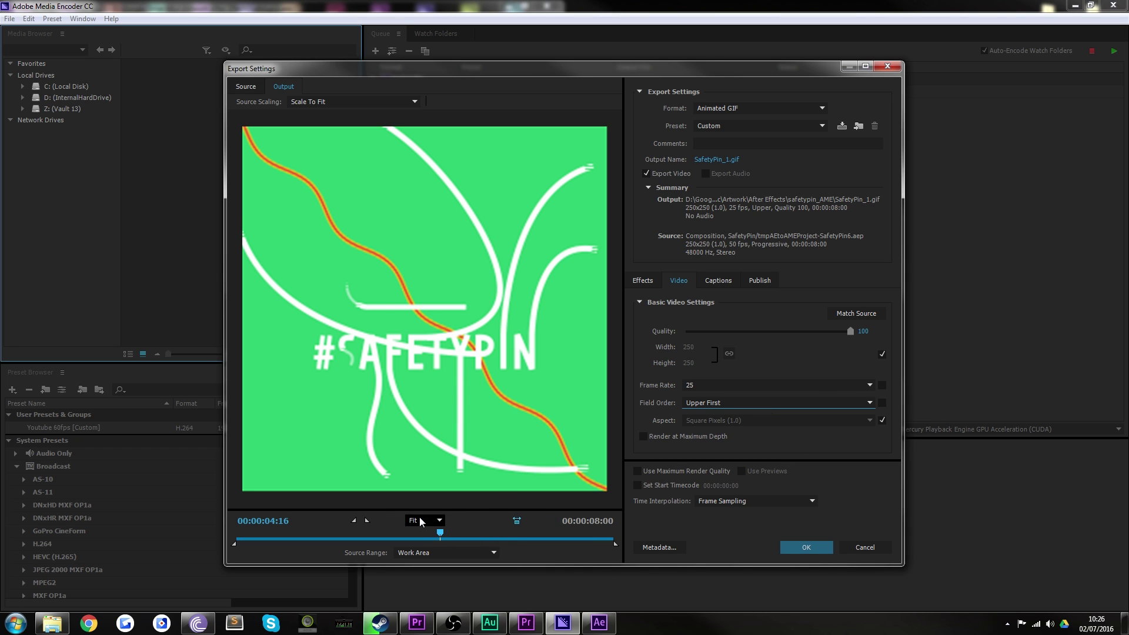
drag(439, 534, 384, 540)
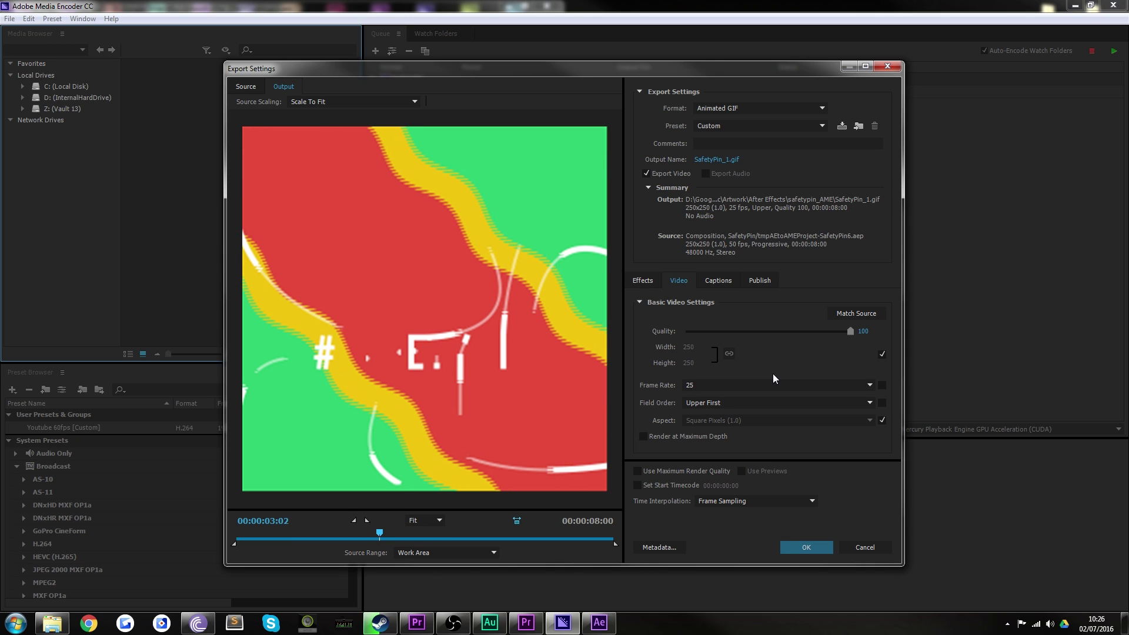
click(856, 402)
click(710, 444)
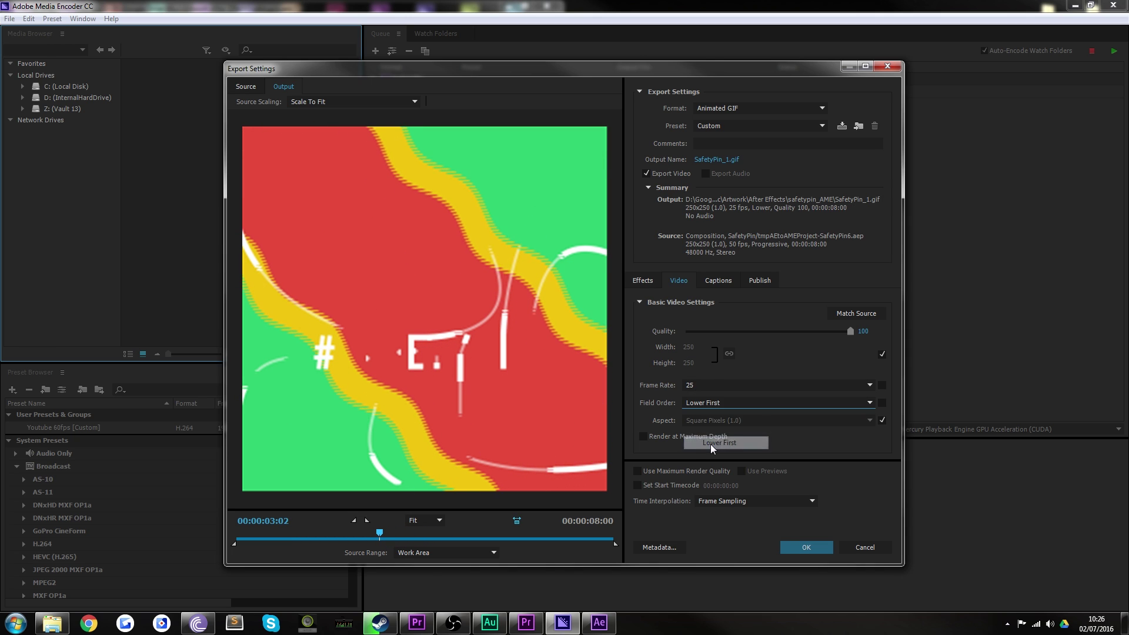
mouse_move(381, 531)
mouse_down()
mouse_move(410, 535)
mouse_move(365, 539)
mouse_move(411, 538)
mouse_move(383, 537)
mouse_up()
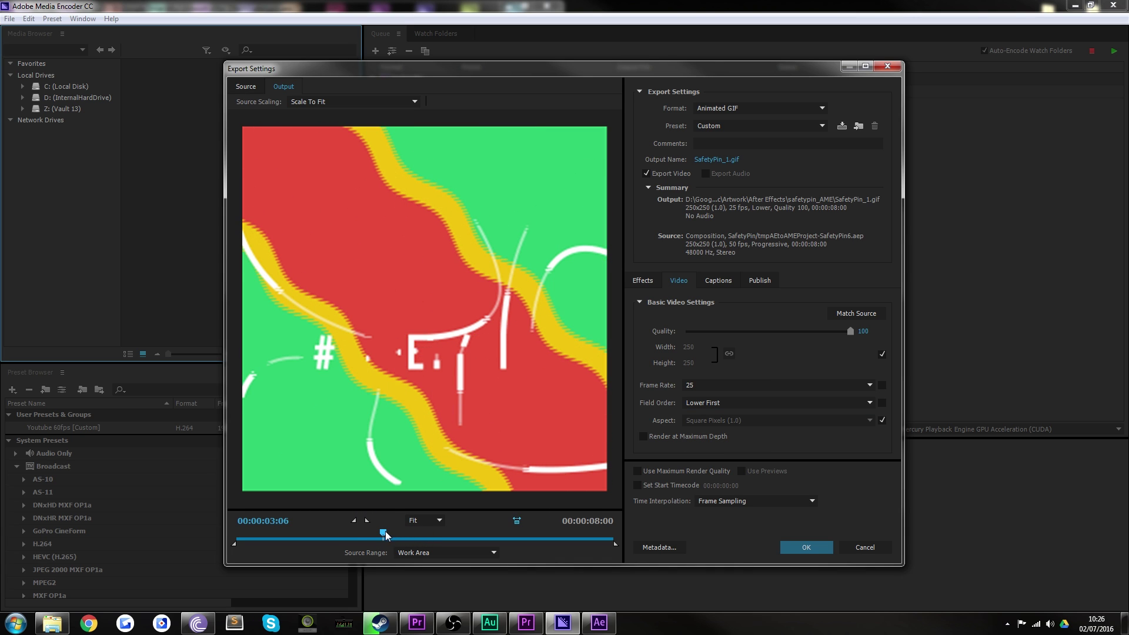
click(782, 402)
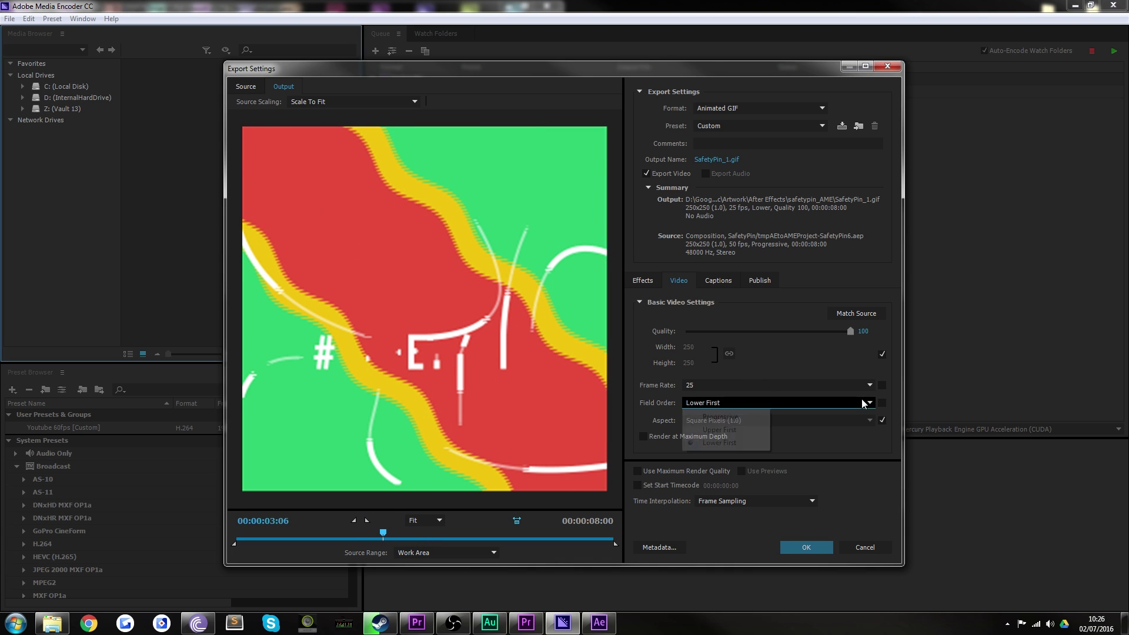
click(696, 414)
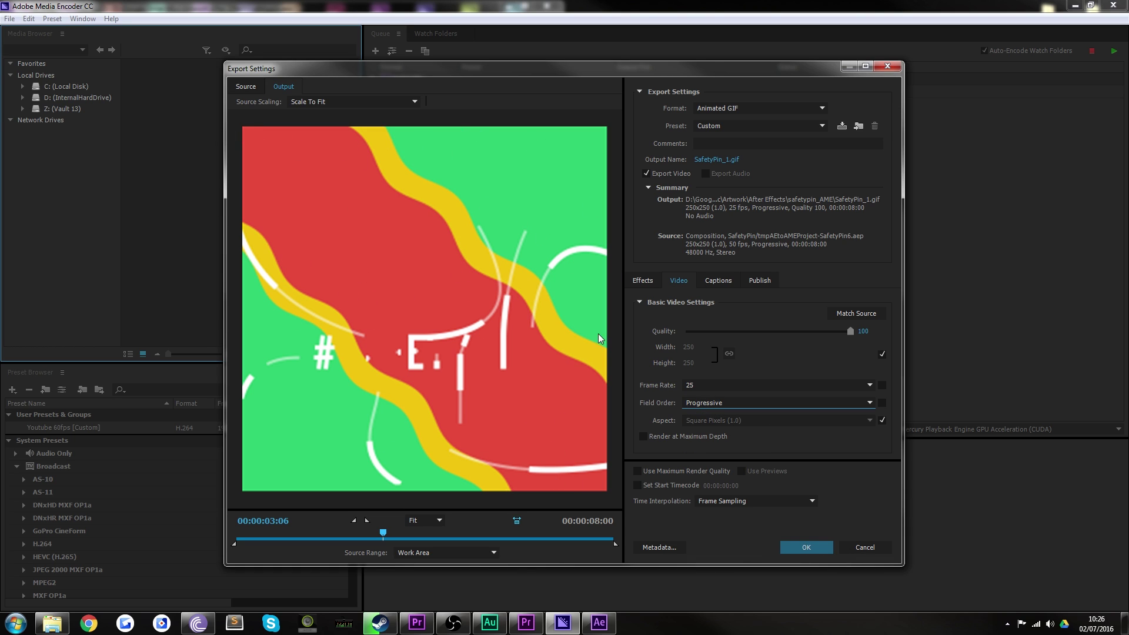
mouse_move(384, 535)
mouse_down()
mouse_move(471, 537)
mouse_move(355, 547)
mouse_move(532, 530)
mouse_move(379, 525)
mouse_up()
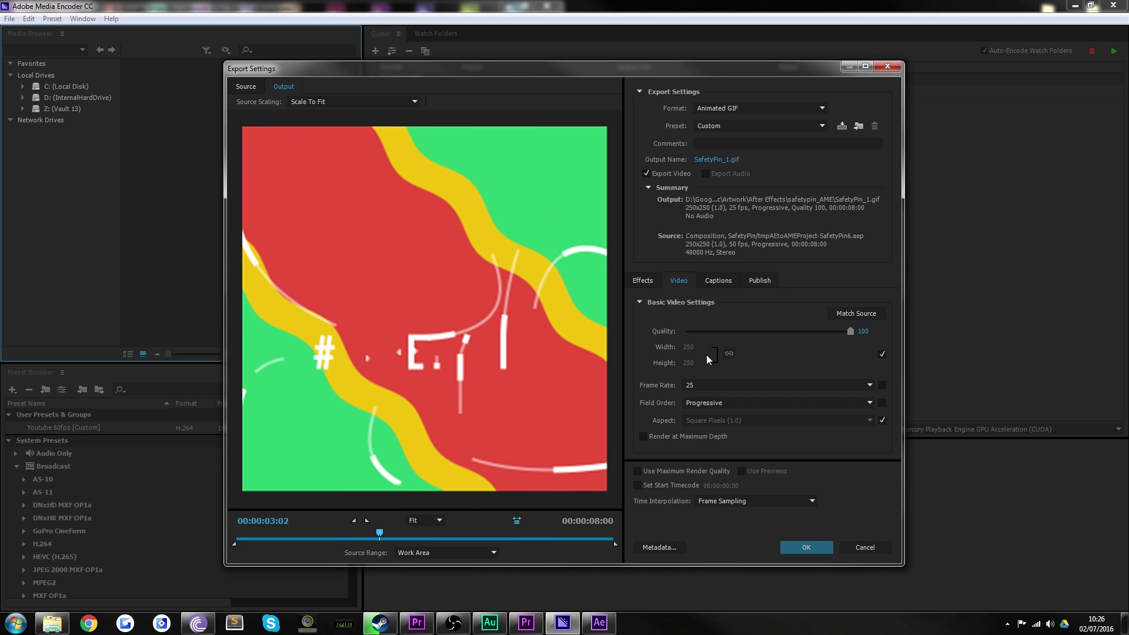
Unlock the pixel aspect and choose Square Pixels (1.0) after trying D1/DV NTSC (0.9091)
click(882, 420)
click(789, 423)
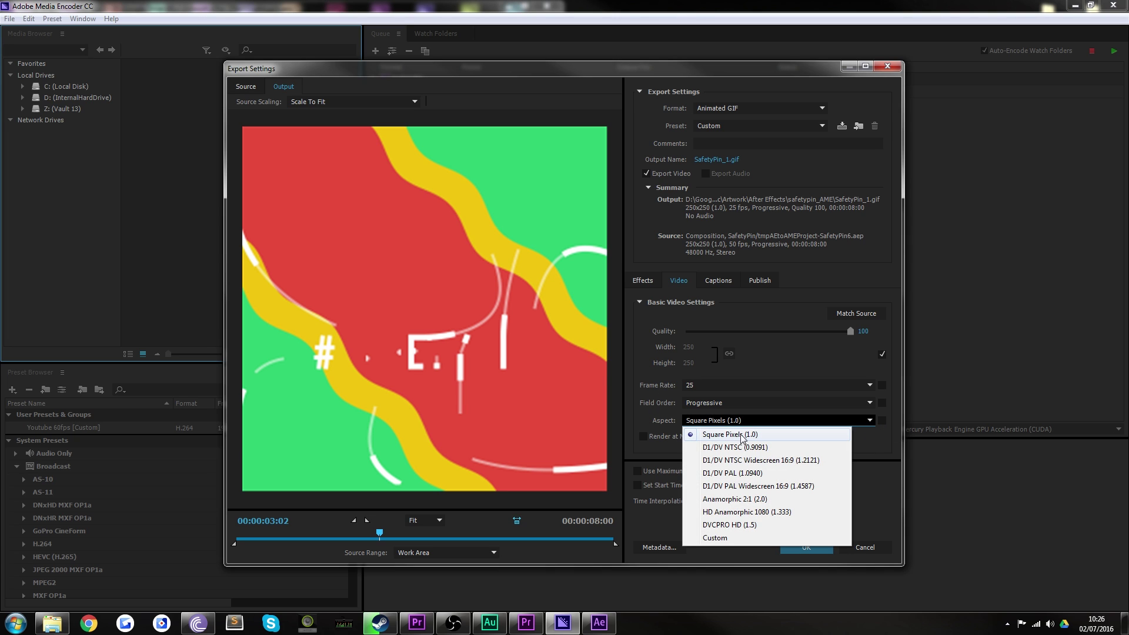
click(725, 447)
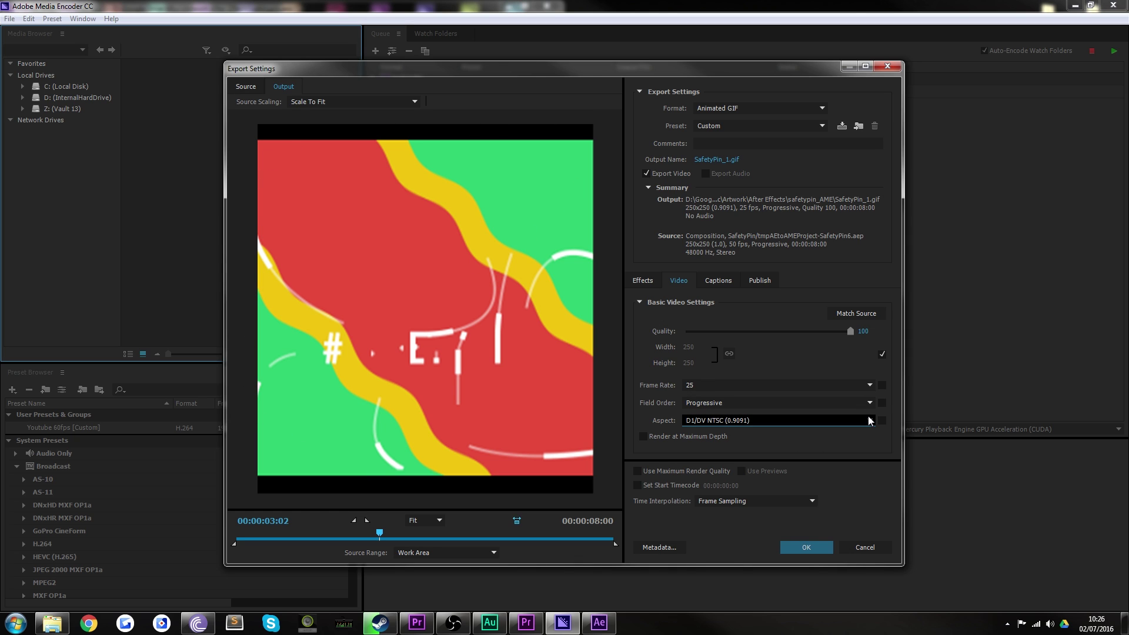
click(689, 421)
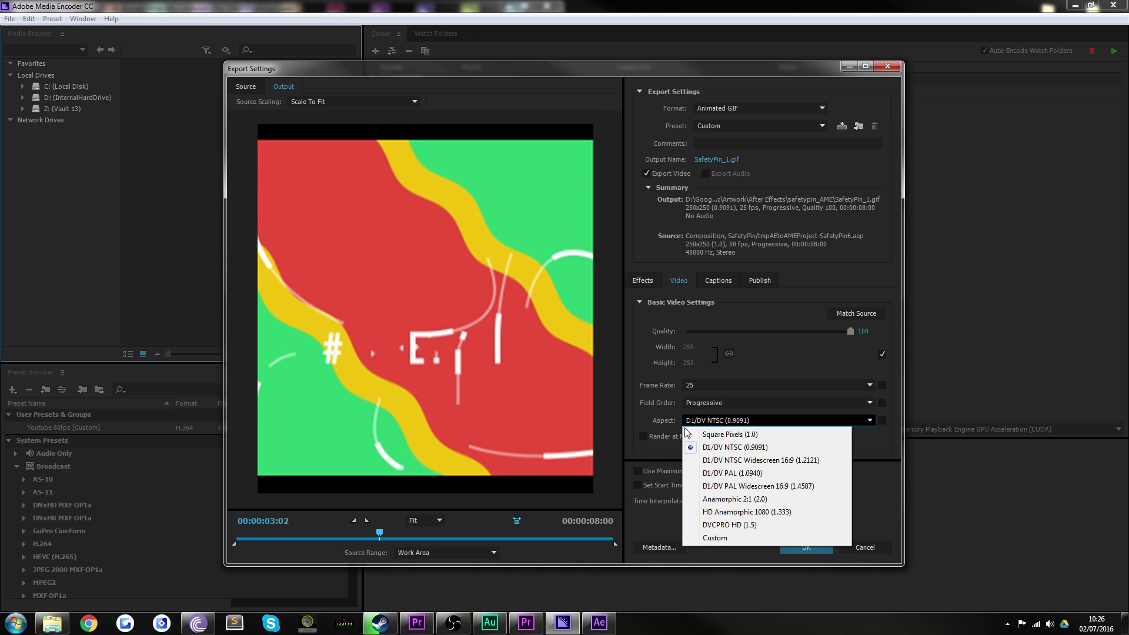
click(739, 435)
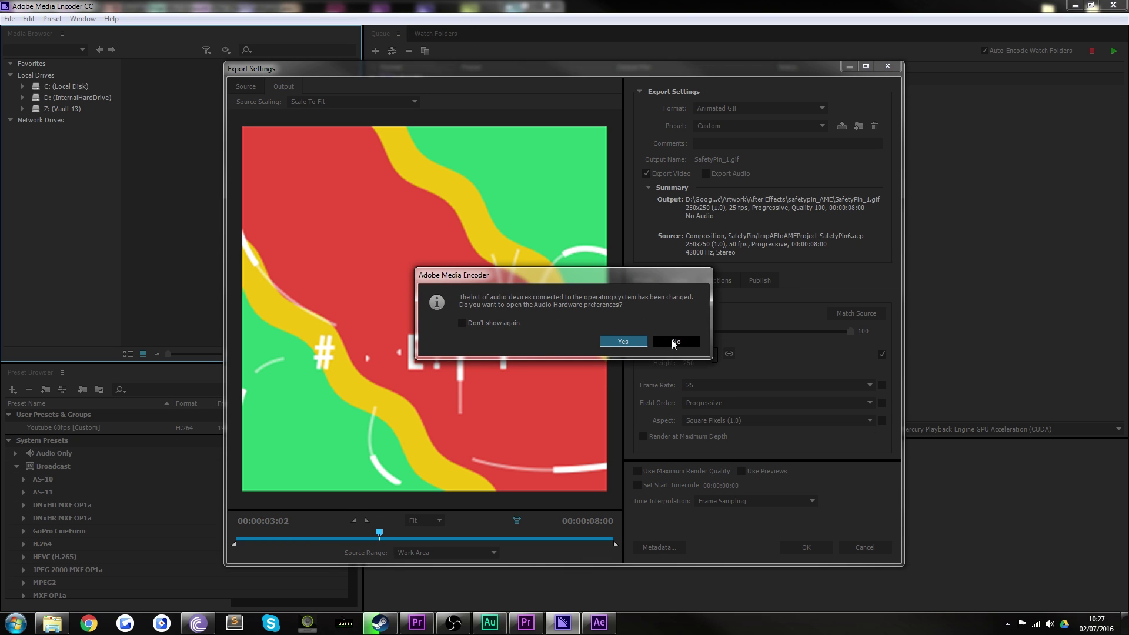
Decline the audio prompt, then enable Render at Maximum Depth and Use Maximum Render Quality
click(676, 341)
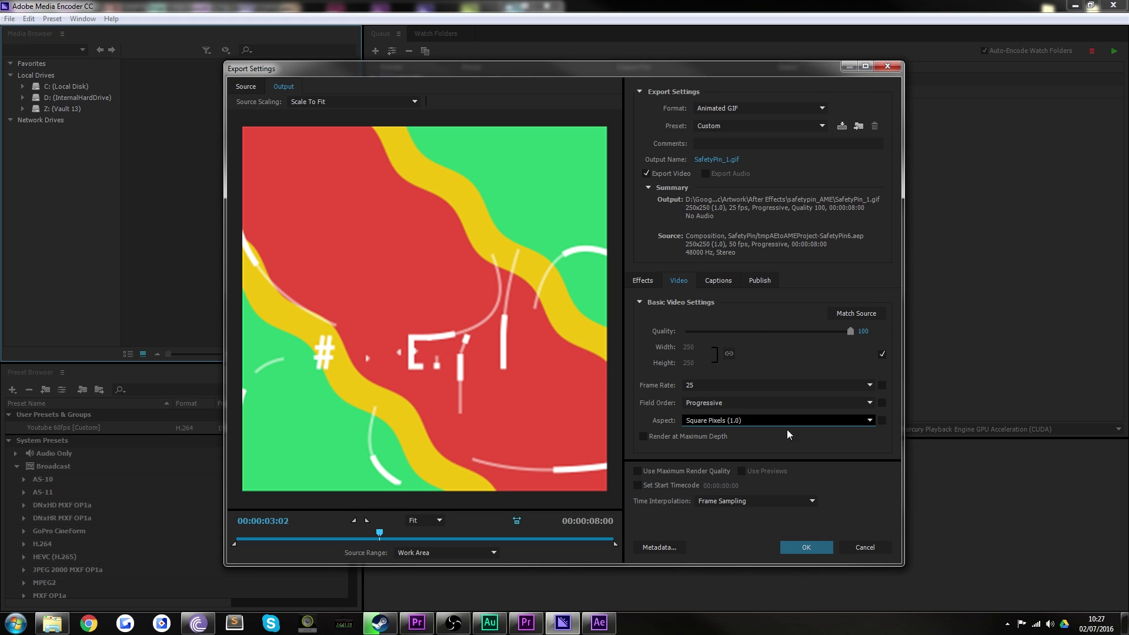
click(643, 436)
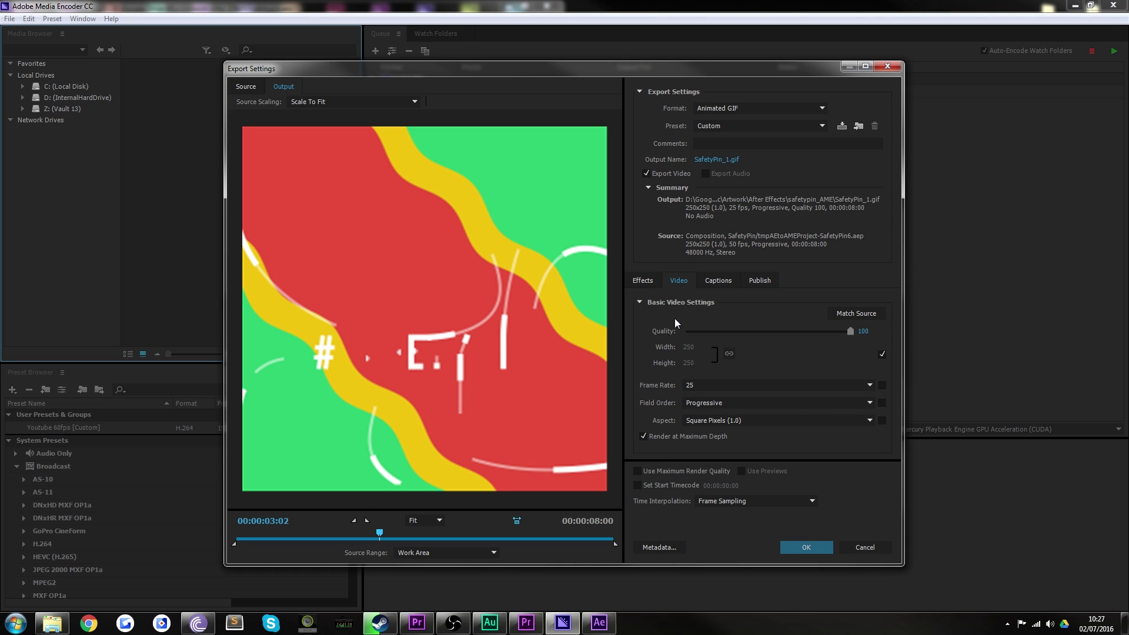
click(639, 471)
Save the settings as the preset 'Custom GIF' and return to the queue
click(842, 126)
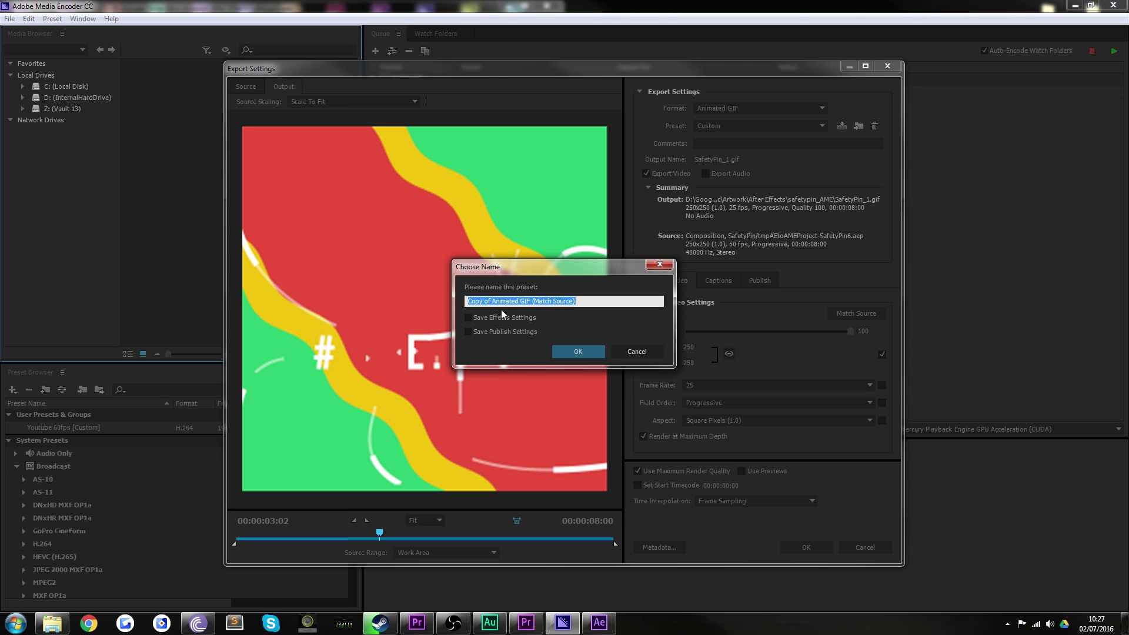
text(Custom)
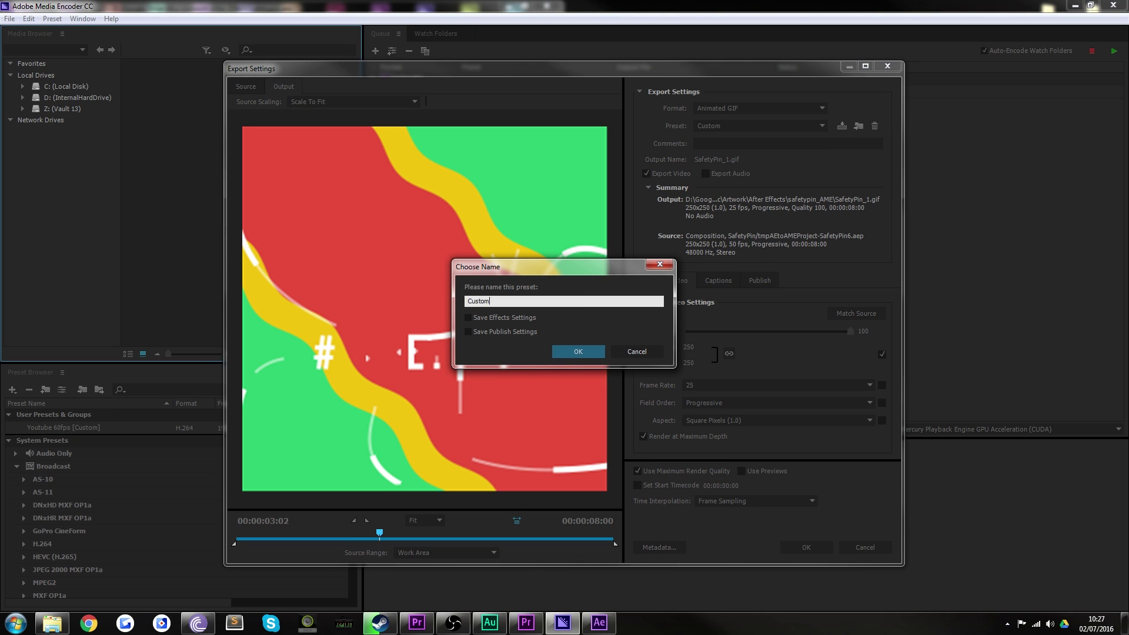
text( GIF)
click(591, 352)
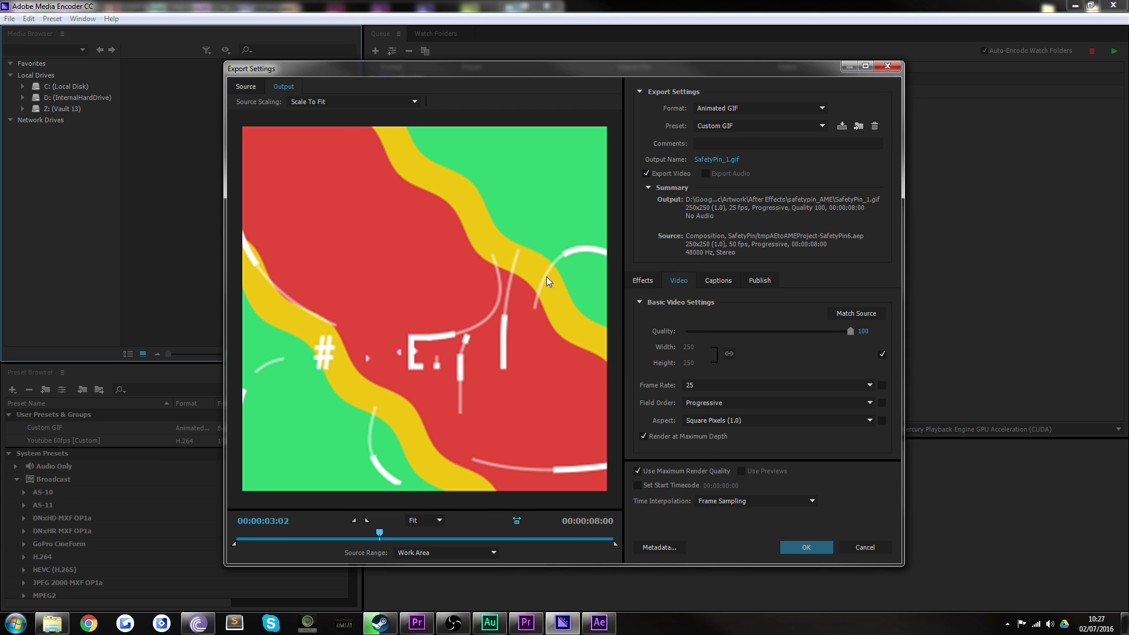
click(789, 546)
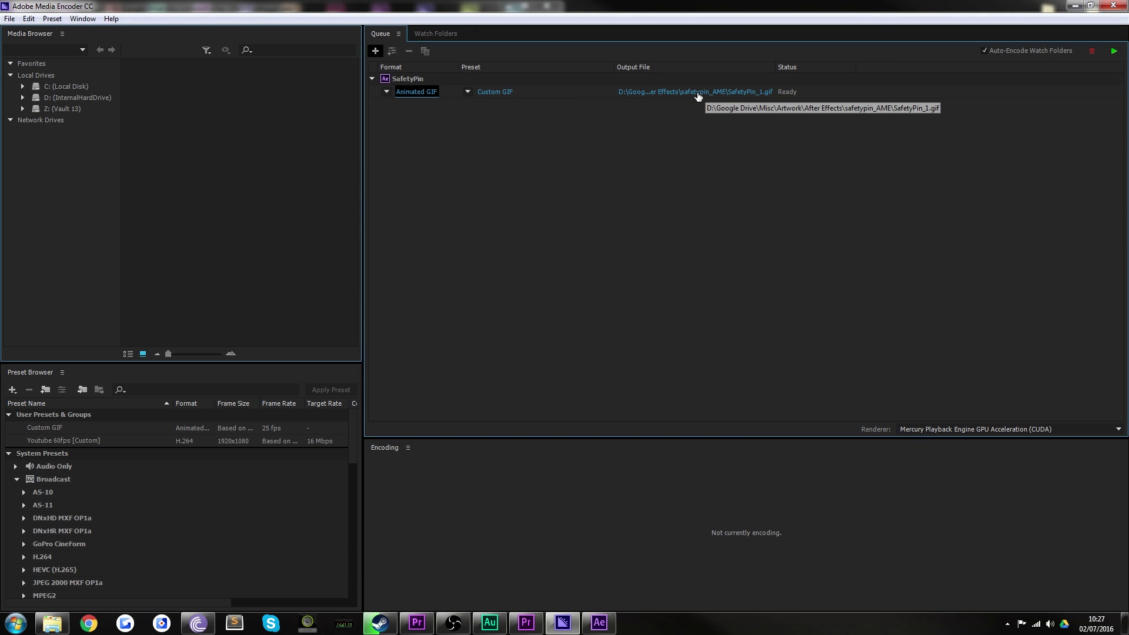
Start the queue to encode SafetyPin_1.gif with the Custom GIF preset
click(1112, 51)
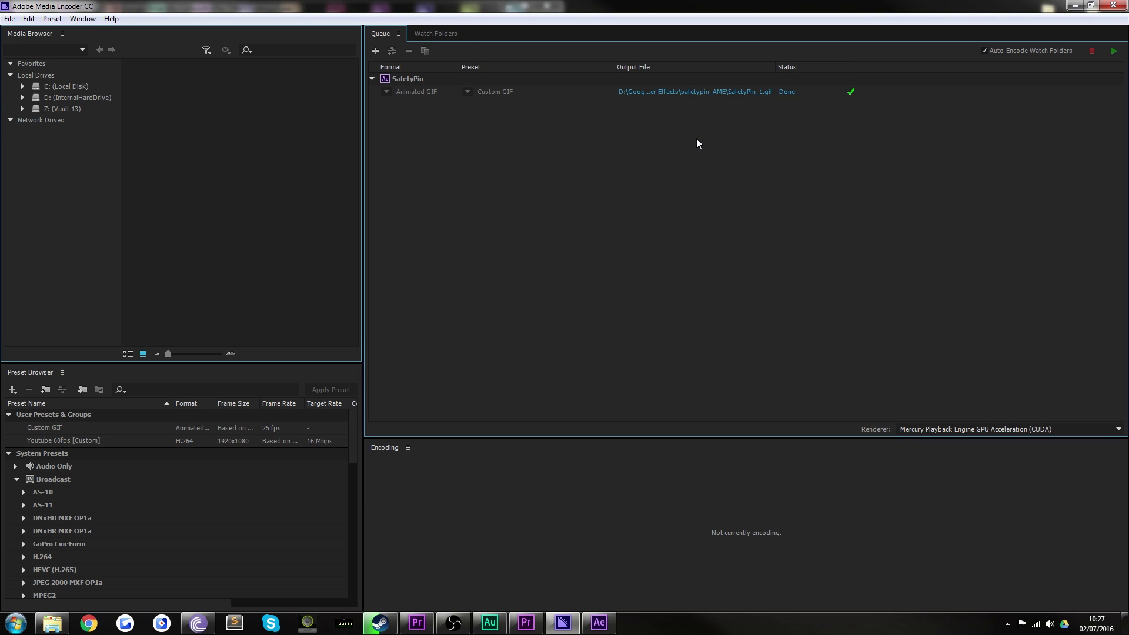
Open SafetyPin_1.gif from the safetypin_AME output folder in Internet Explorer
click(668, 92)
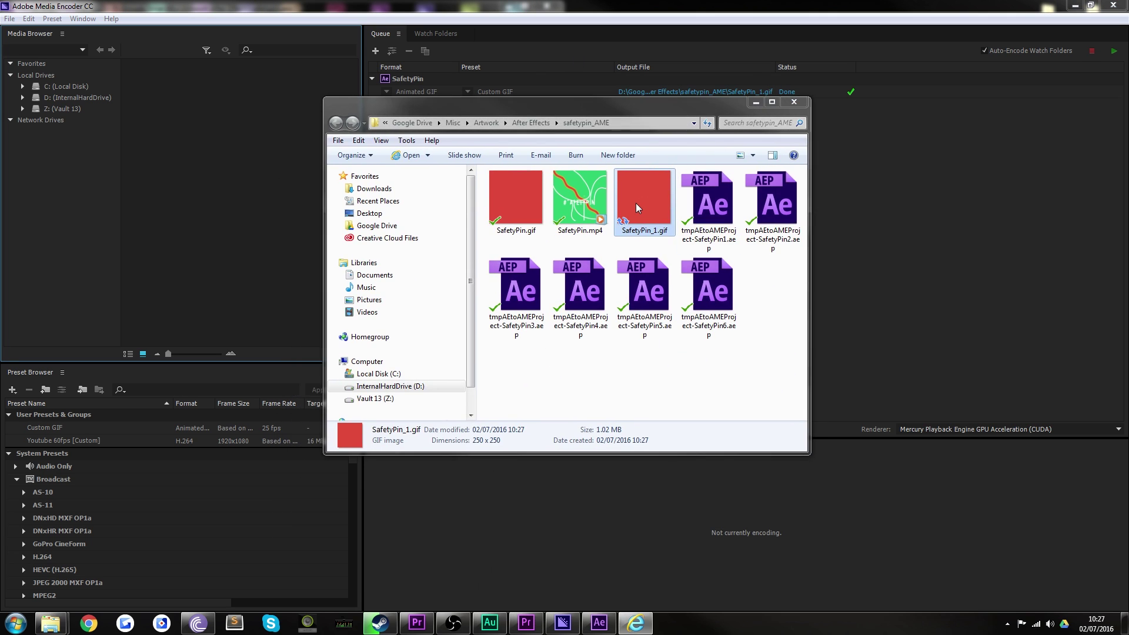
double_click(636, 203)
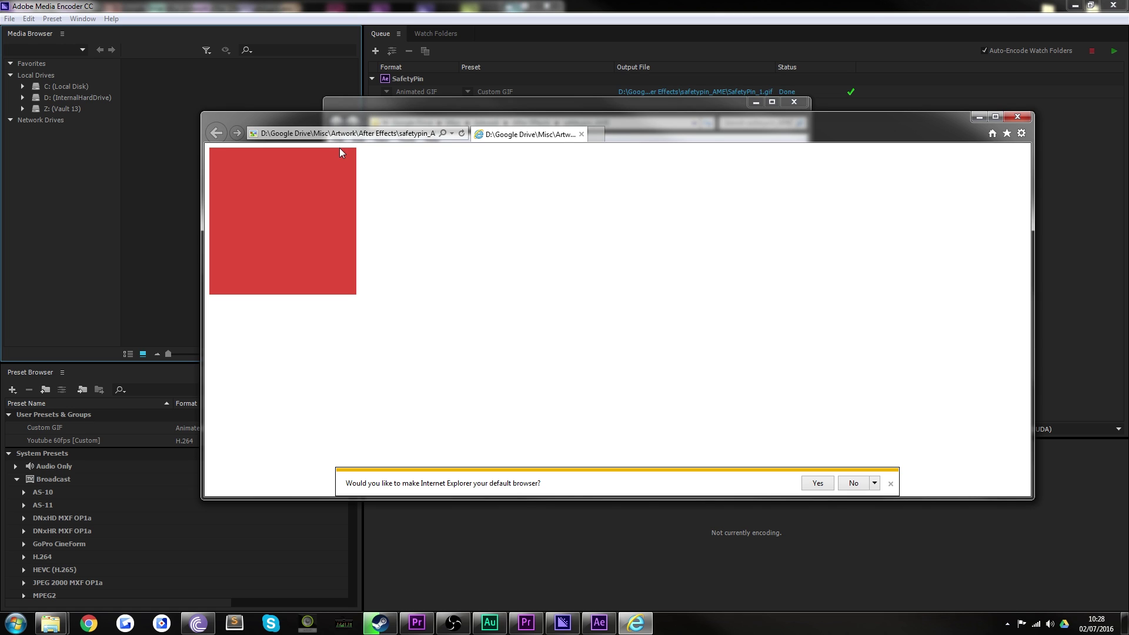
Watch the looping 250x250 SafetyPin_1.gif in Internet Explorer, then close the browser
drag(297, 126, 322, 154)
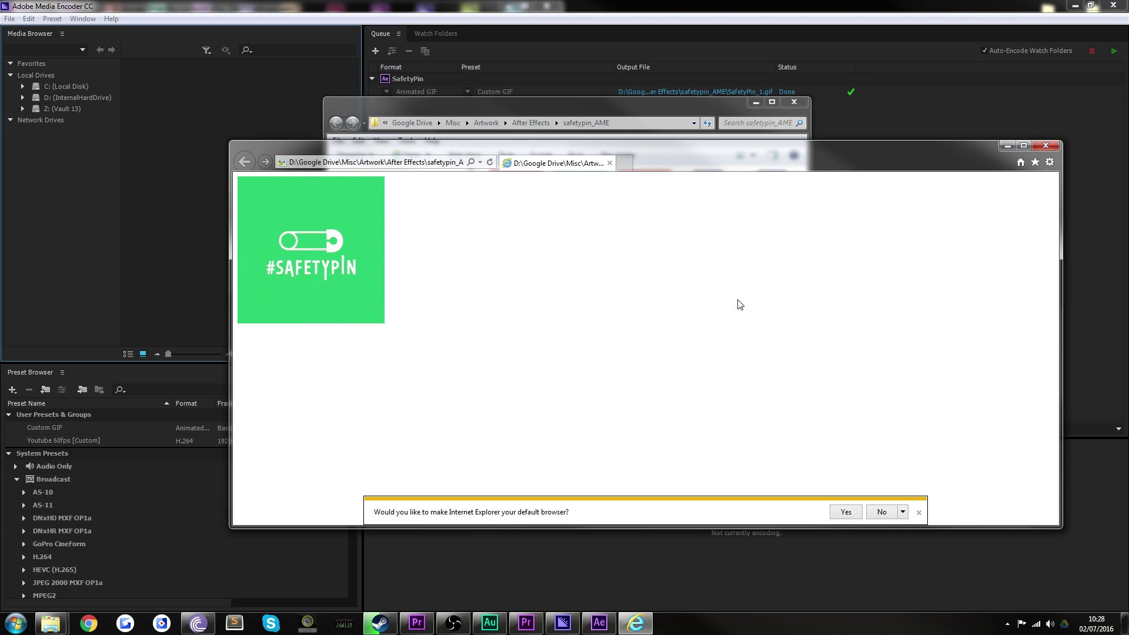
click(1047, 145)
drag(625, 104, 724, 136)
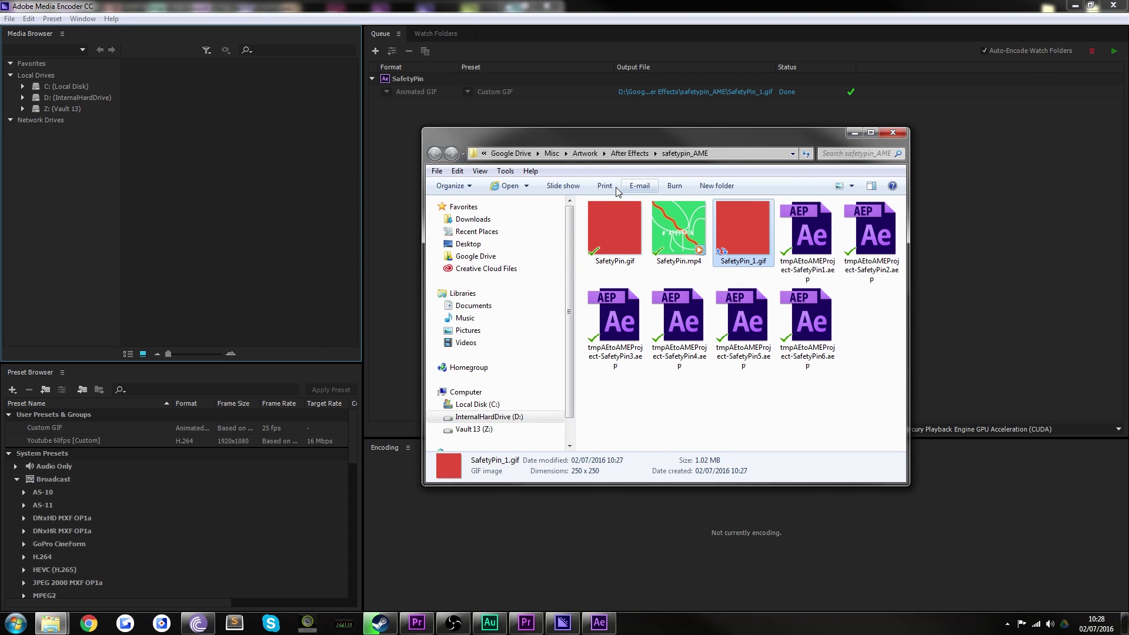
drag(666, 139, 704, 126)
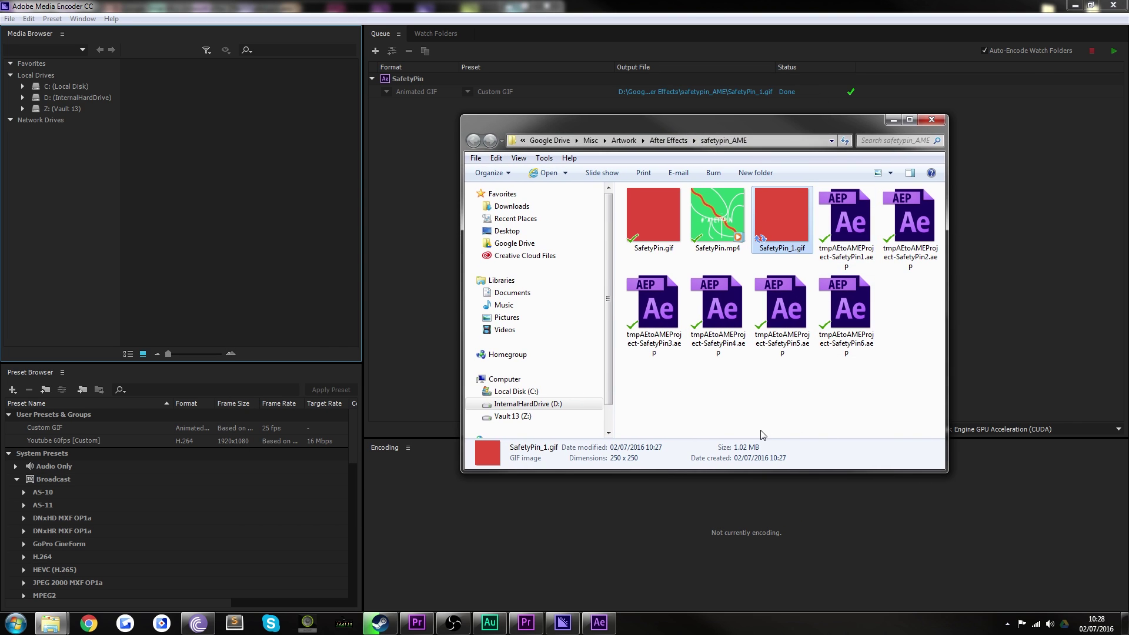
click(783, 377)
click(662, 221)
double_click(662, 221)
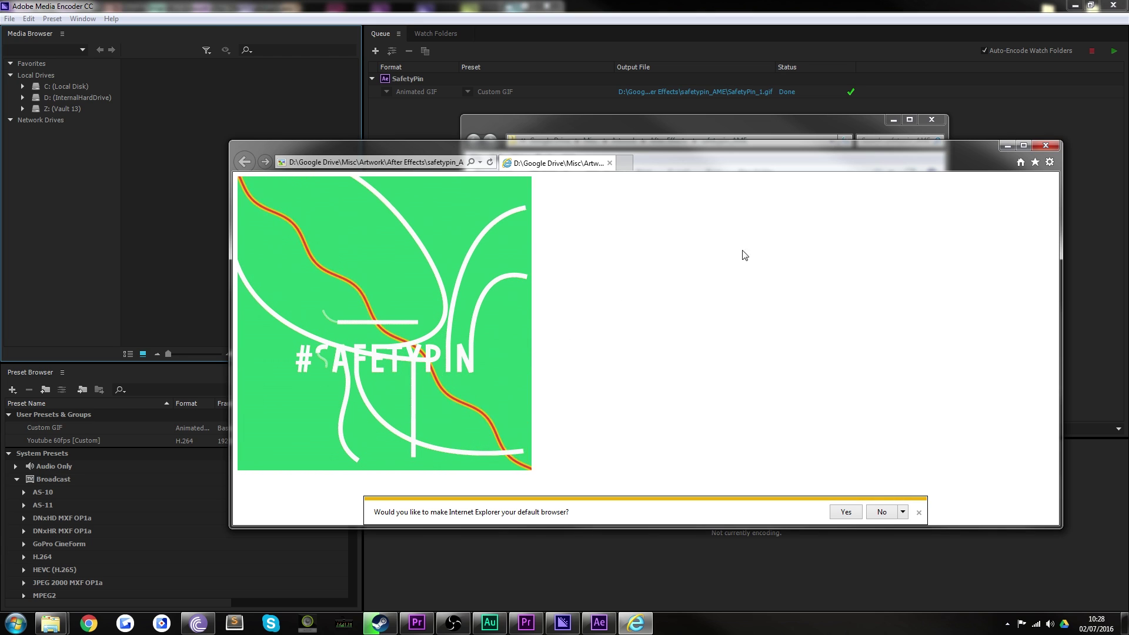
click(1045, 147)
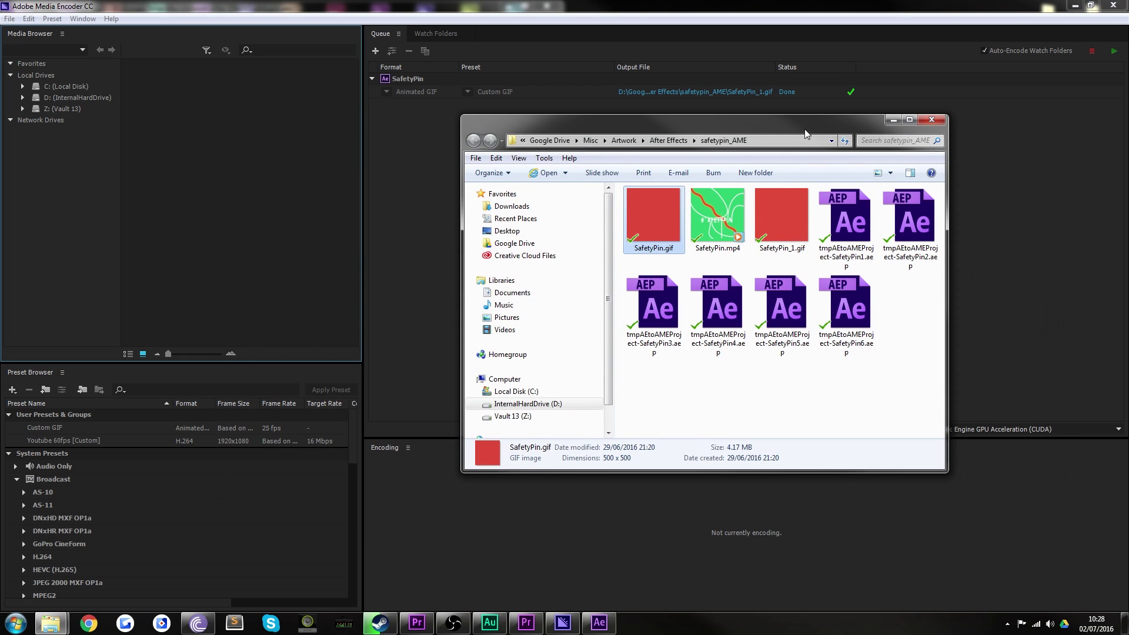